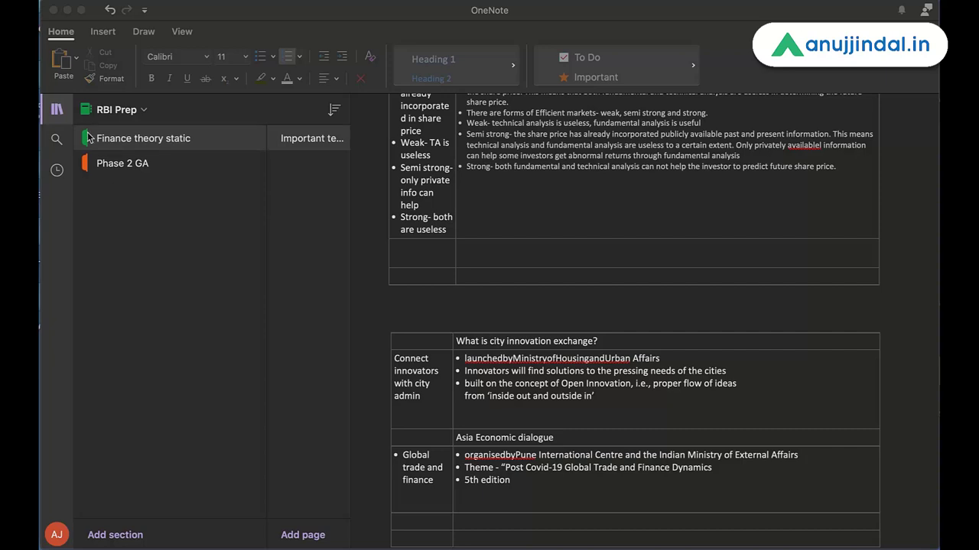
Step: Show the list of notebooks and select the RBI Prep notebook
{"action": "left_click", "coordinate": [57, 111]}
{"action": "left_click", "coordinate": [57, 111]}
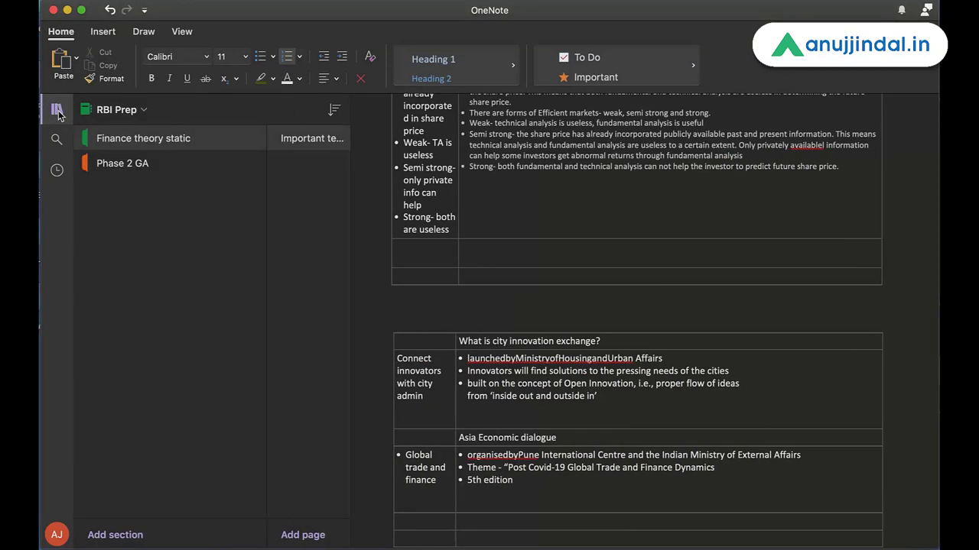
{"action": "left_click", "coordinate": [144, 111]}
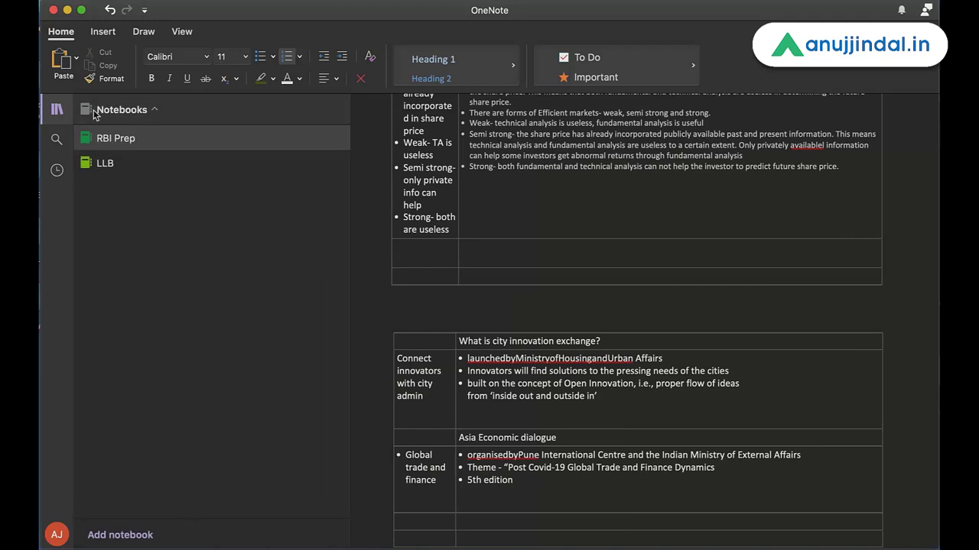
{"action": "left_click", "coordinate": [123, 139]}
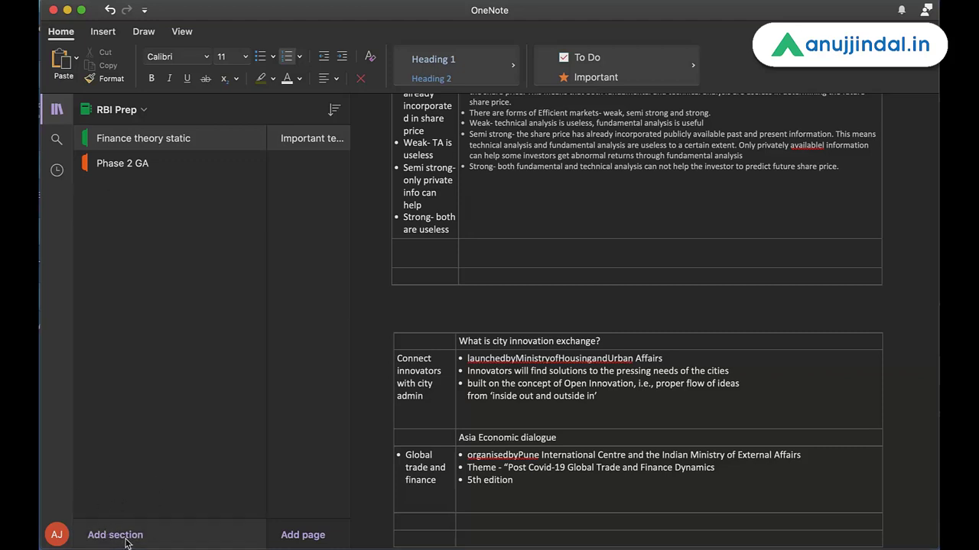
Step: Add a section named Management to the RBI Prep notebook and move the Phase 2 GA section above it
{"action": "left_click", "coordinate": [124, 540]}
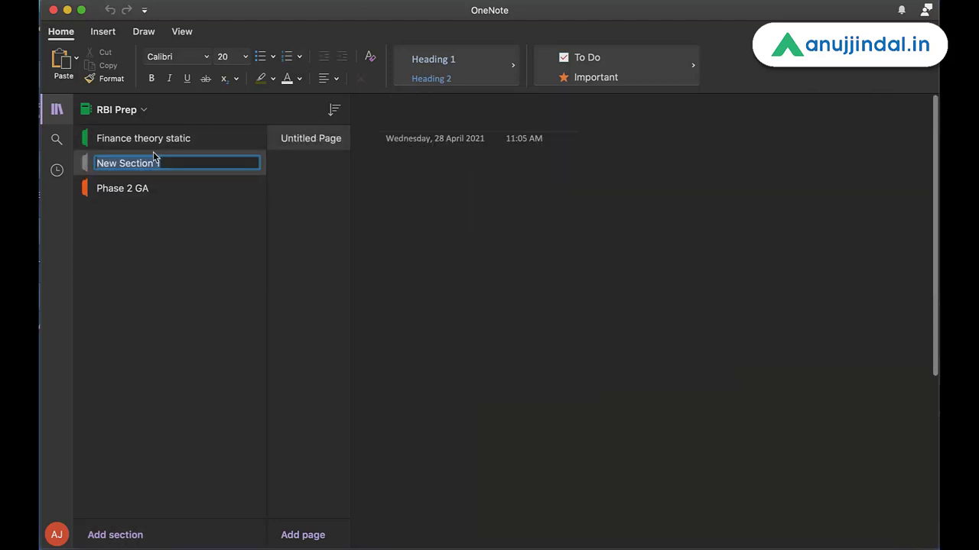
{"action": "type", "text": "Management"}
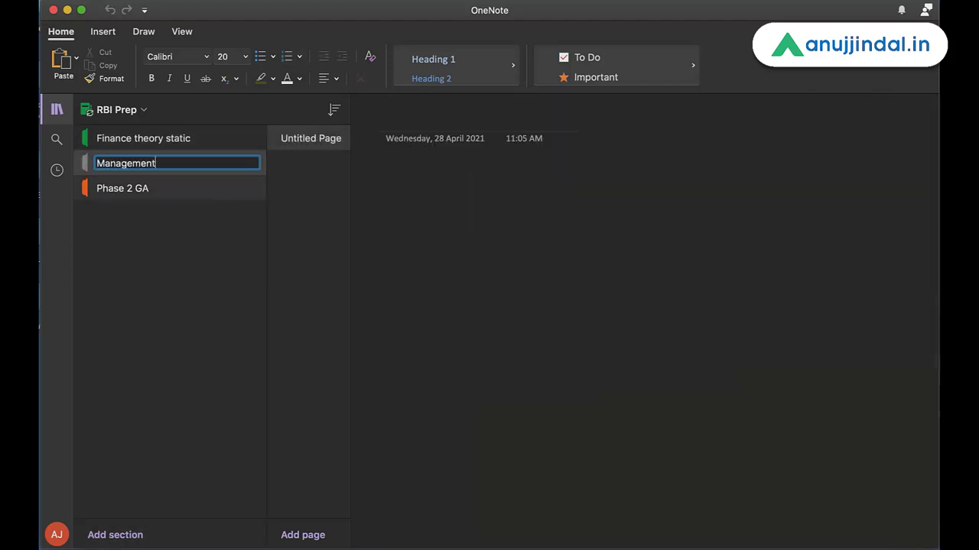
{"action": "key", "text": "Return"}
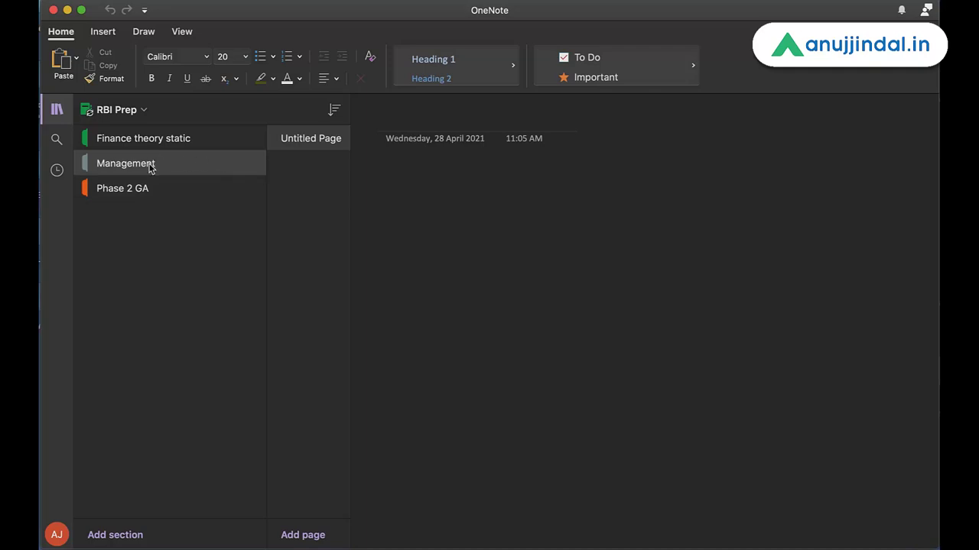
{"action": "left_click", "coordinate": [120, 192]}
{"action": "left_click_drag", "start_coordinate": [120, 192], "coordinate": [100, 154]}
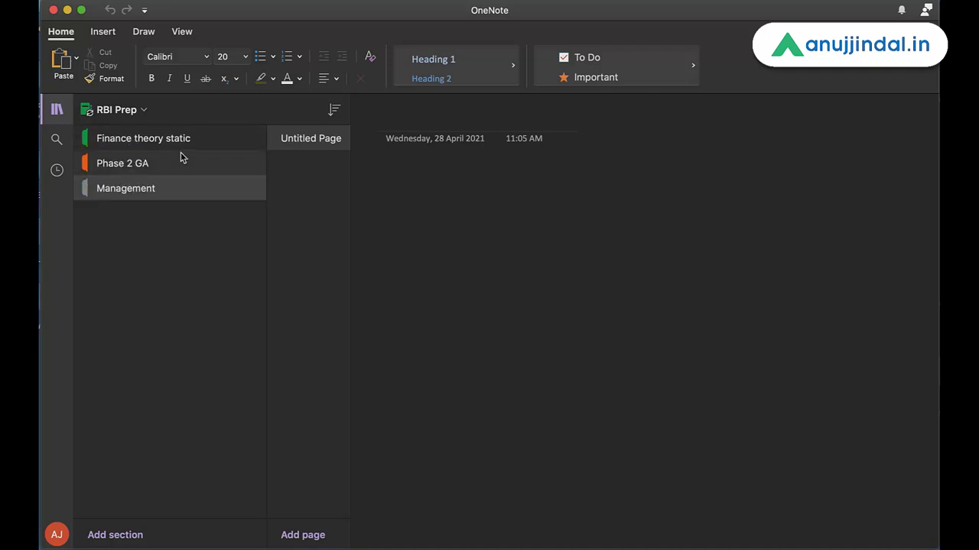
Step: Add two untitled pages to the Finance theory static section
{"action": "left_click", "coordinate": [143, 141]}
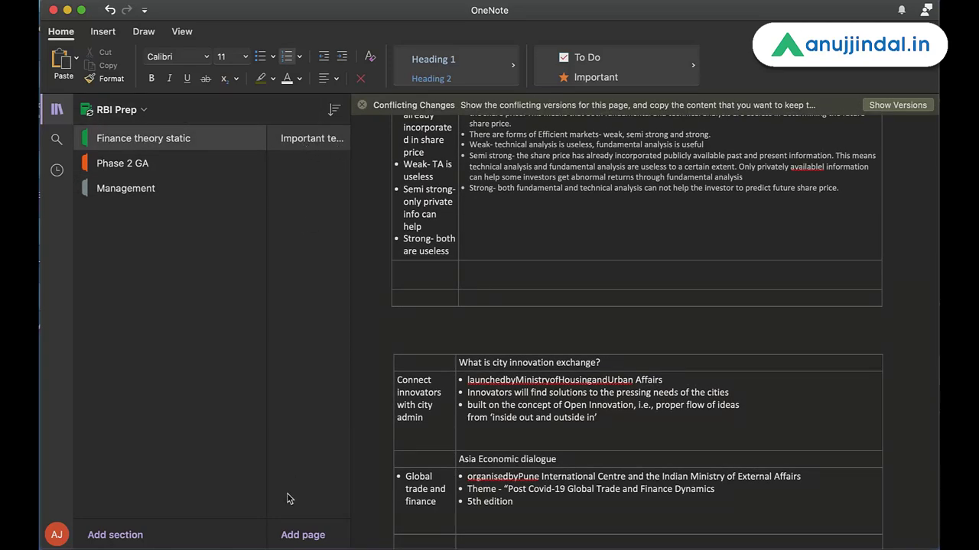
{"action": "left_click", "coordinate": [298, 536]}
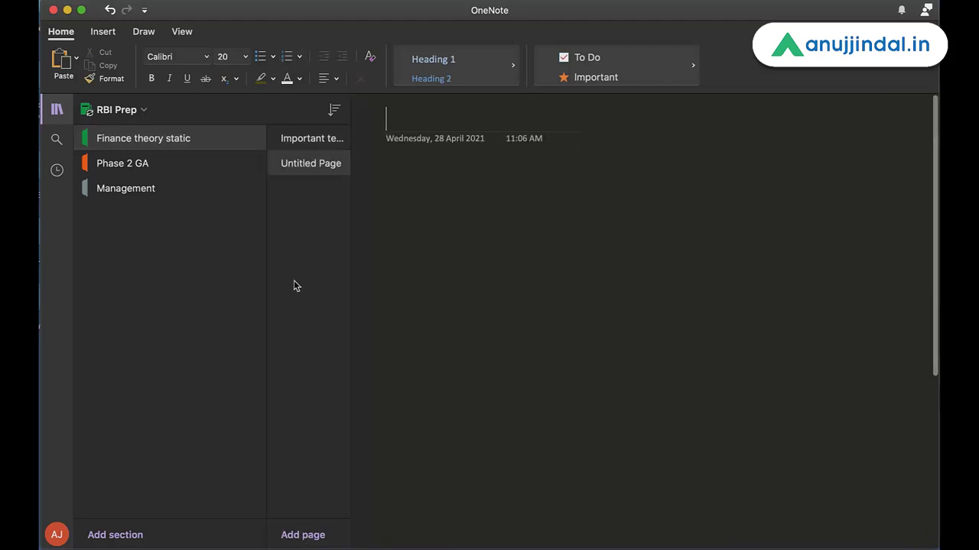
{"action": "left_click", "coordinate": [300, 535]}
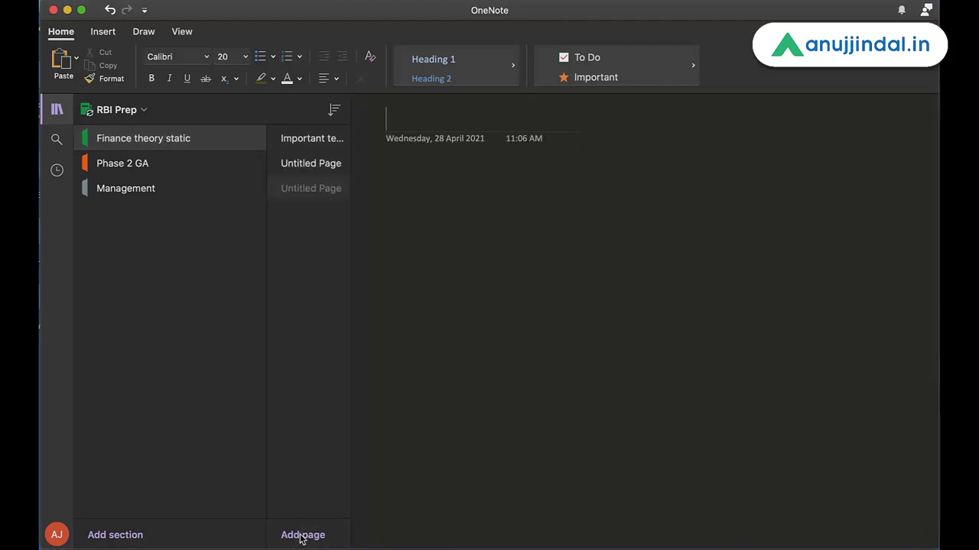
Step: Open the Important terms page in Finance theory static and widen the page list so its full title fits
{"action": "left_click", "coordinate": [301, 138]}
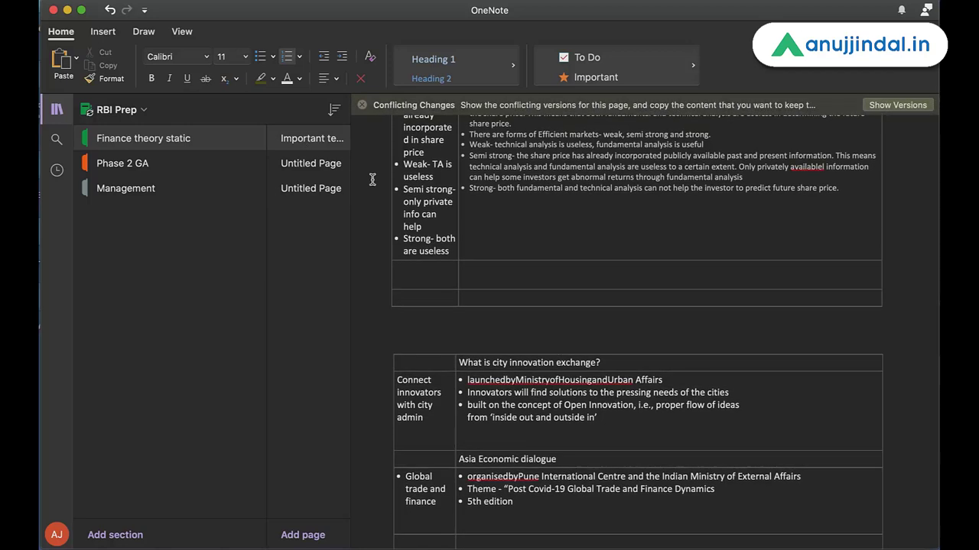
{"action": "left_click", "coordinate": [362, 106]}
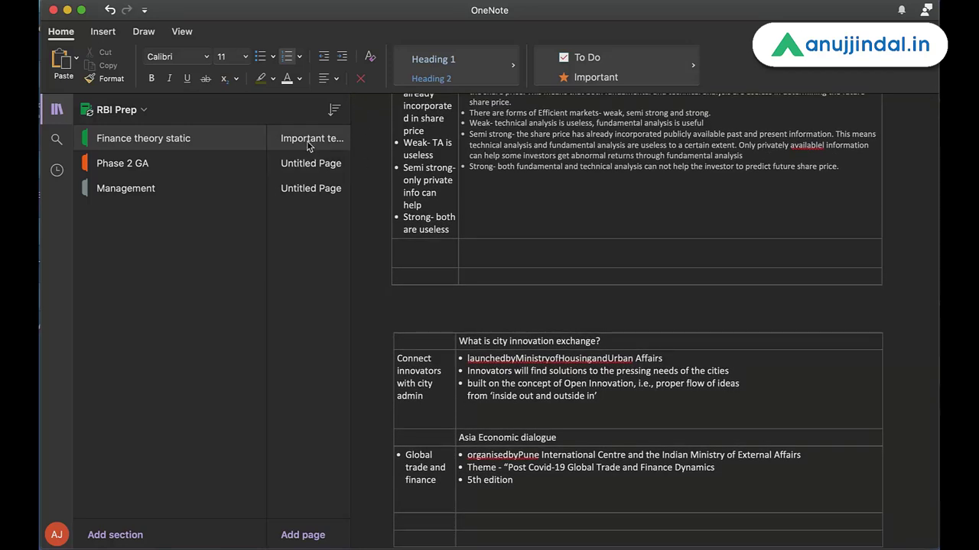
{"action": "scroll", "coordinate": [371, 151], "scroll_direction": "up", "scroll_amount": 15}
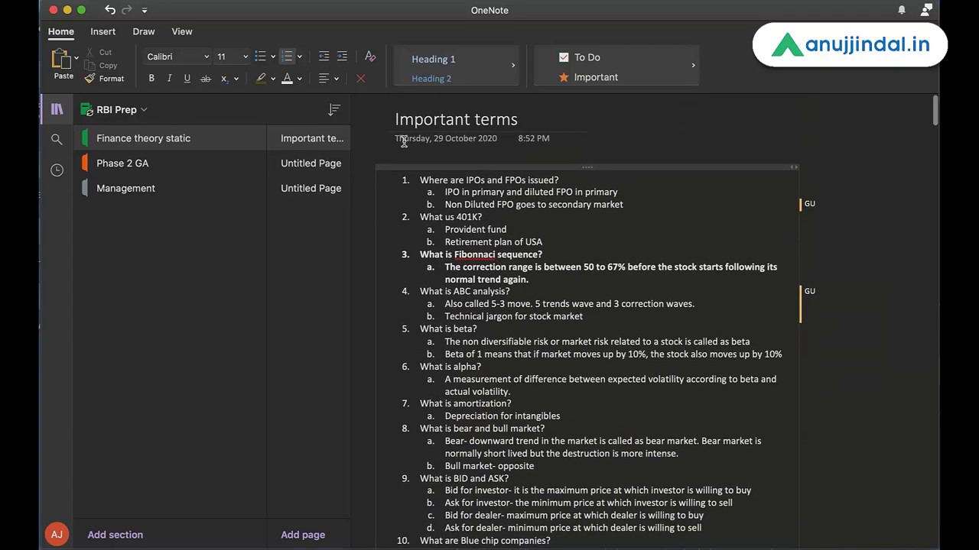
{"action": "left_click_drag", "start_coordinate": [350, 111], "coordinate": [400, 112]}
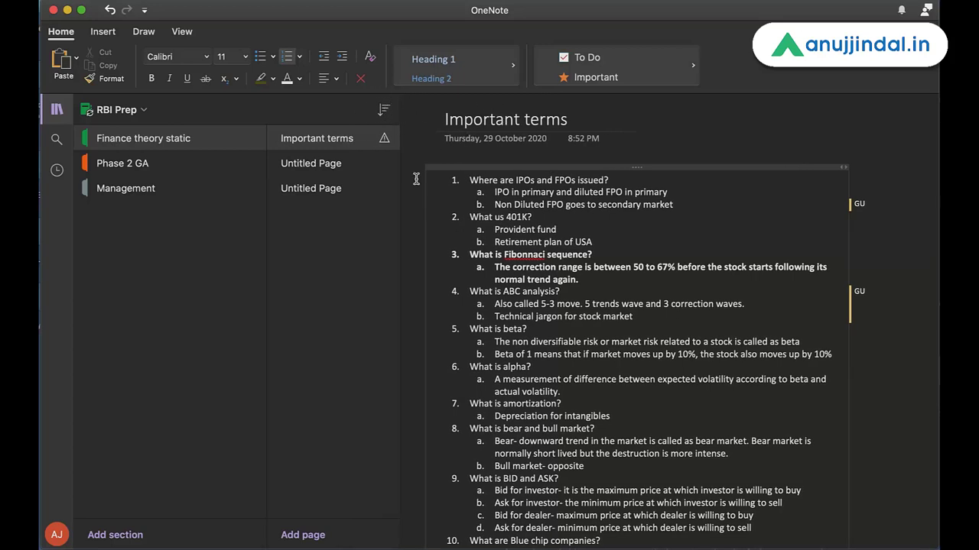
Step: Add the nested sub-point "PPF EPF SPF" beneath "Provident fund" in the 401K question of the Important terms page
{"action": "scroll", "coordinate": [415, 203], "scroll_direction": "down", "scroll_amount": 20}
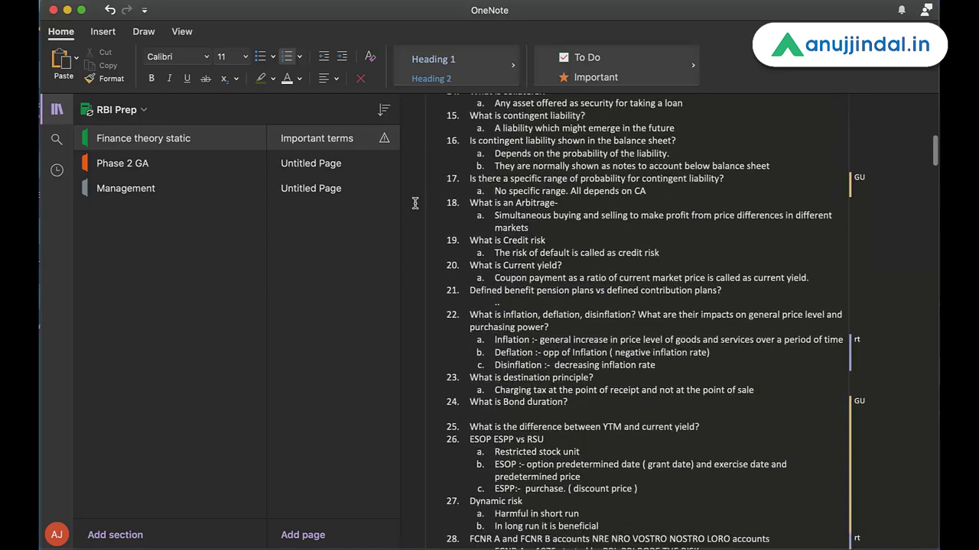
{"action": "scroll", "coordinate": [415, 202], "scroll_direction": "down", "scroll_amount": 1}
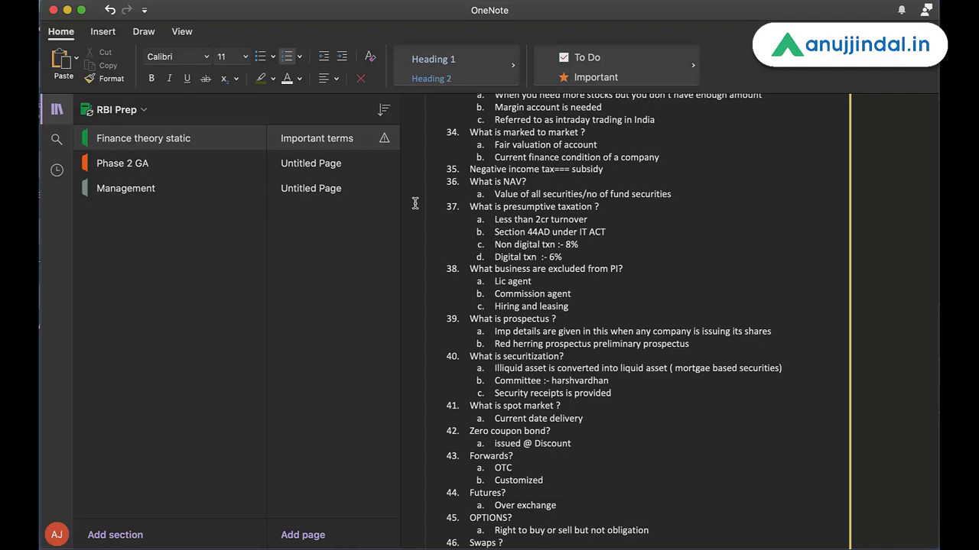
{"action": "scroll", "coordinate": [415, 202], "scroll_direction": "up", "scroll_amount": 15}
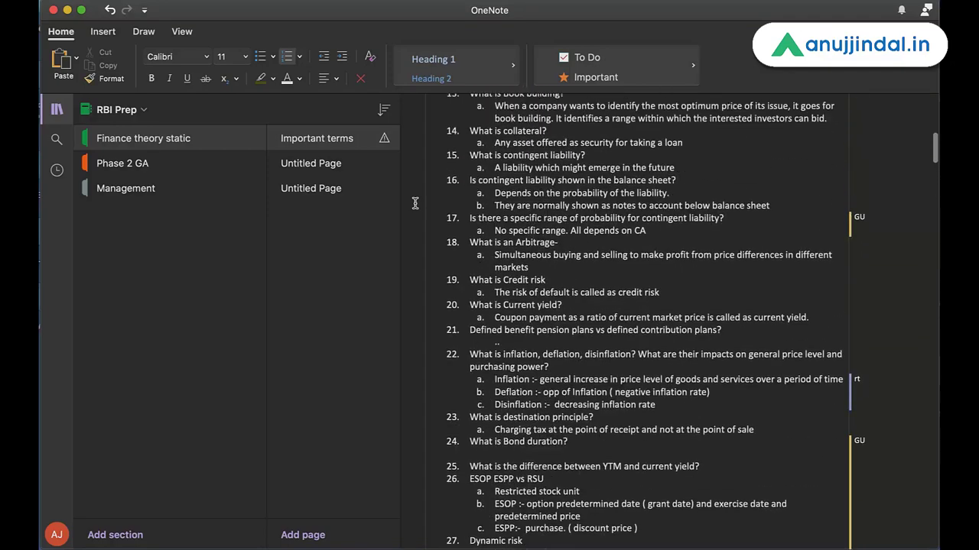
{"action": "scroll", "coordinate": [415, 203], "scroll_direction": "up", "scroll_amount": 10}
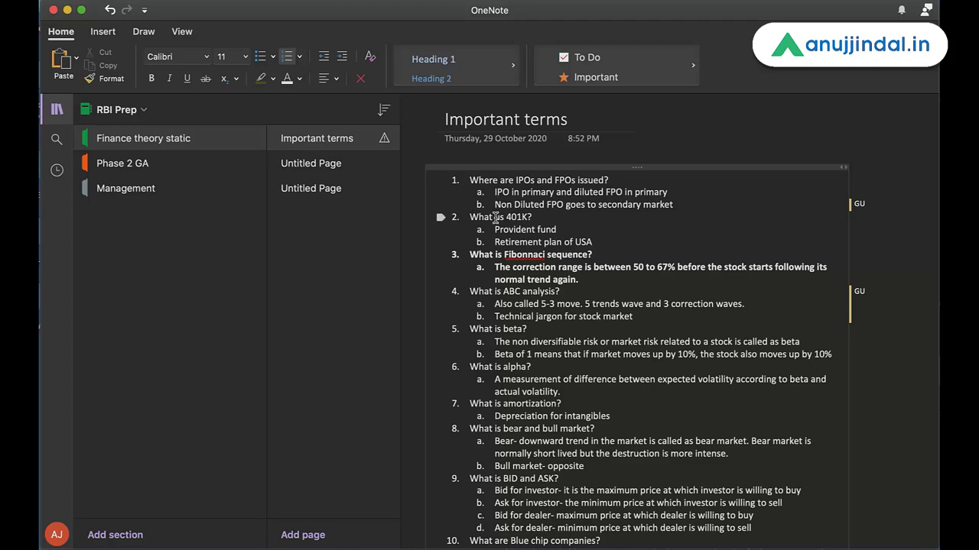
{"action": "left_click", "coordinate": [558, 229]}
{"action": "key", "text": "Return"}
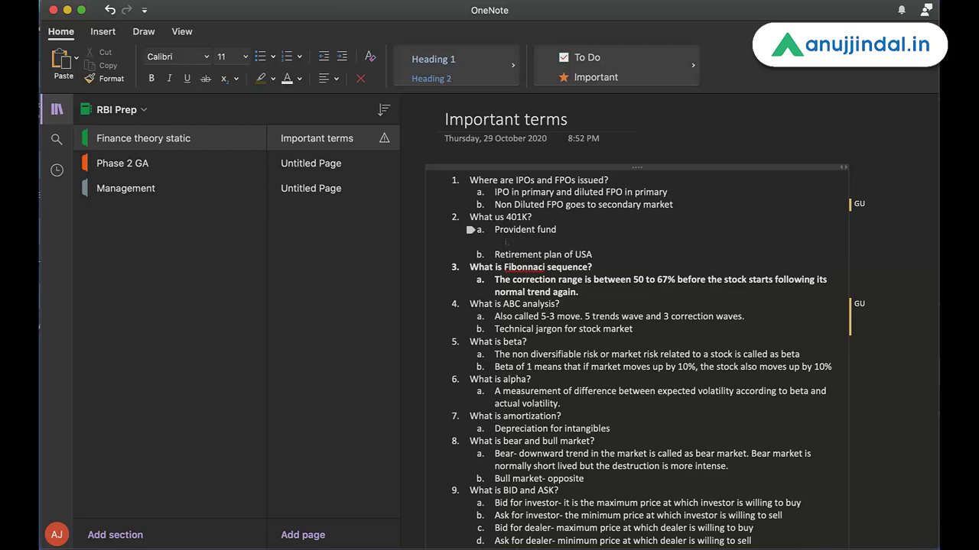
{"action": "type", "text": "PPF EPF SPF"}
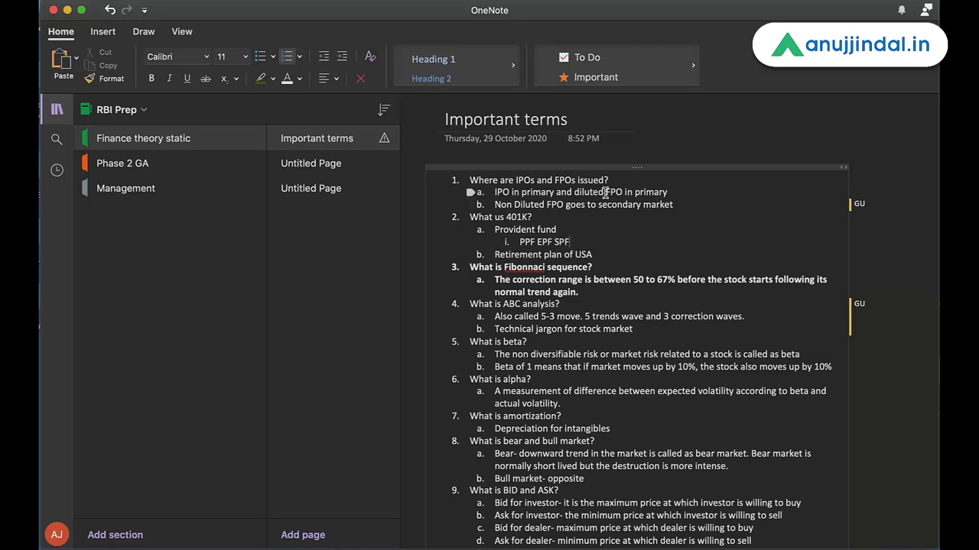
{"action": "left_click", "coordinate": [673, 137]}
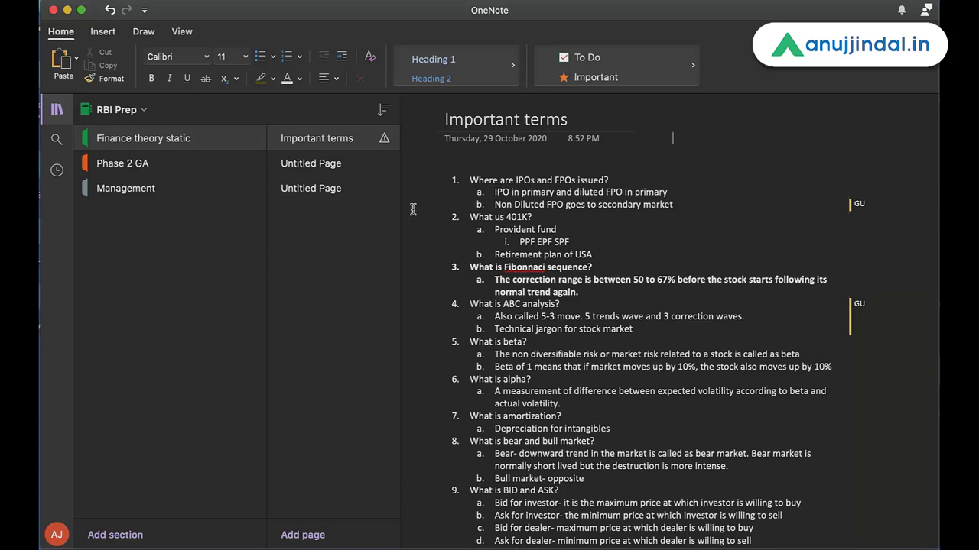
Step: Look through the Important terms notes down to the question-and-answer tables at the end of the page
{"action": "scroll", "coordinate": [413, 210], "scroll_direction": "up", "scroll_amount": 1}
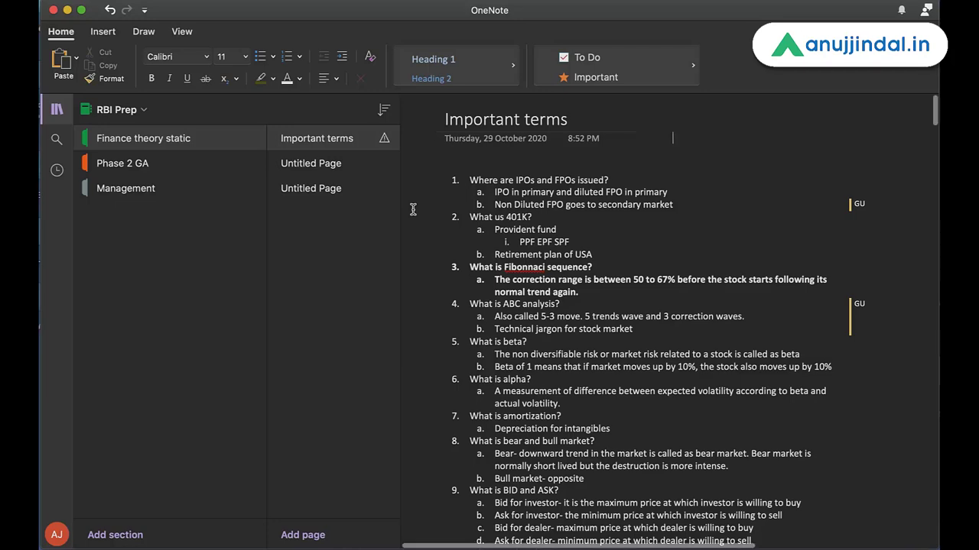
{"action": "scroll", "coordinate": [413, 209], "scroll_direction": "down", "scroll_amount": 10}
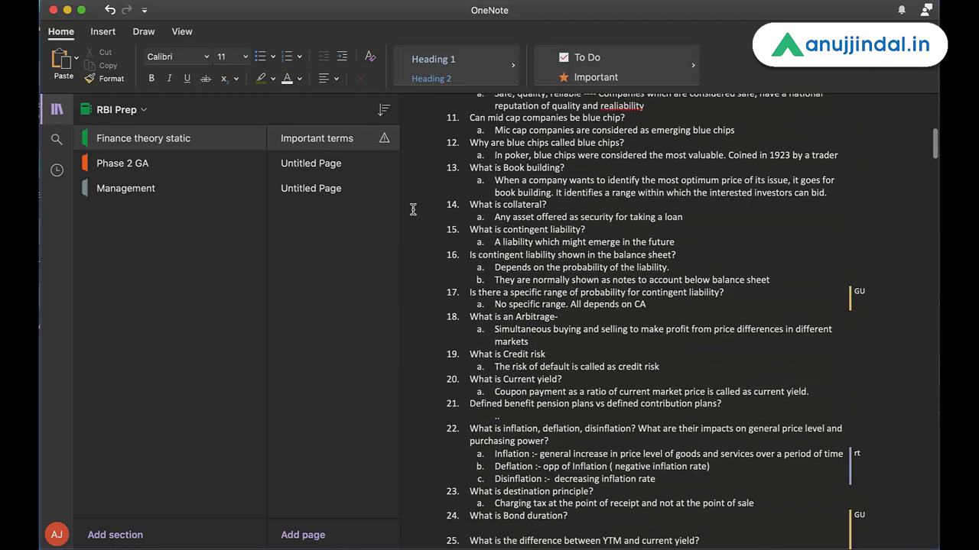
{"action": "scroll", "coordinate": [425, 243], "scroll_direction": "down", "scroll_amount": 10}
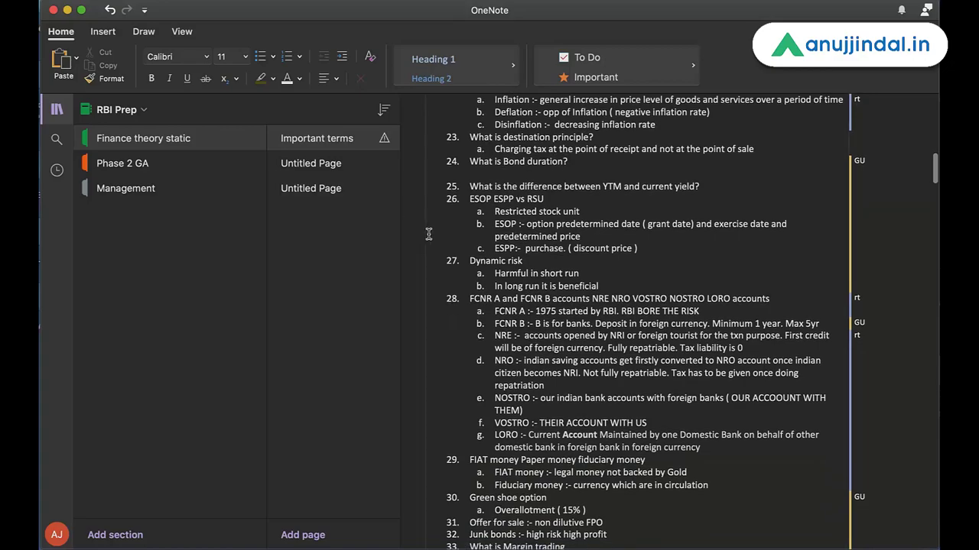
{"action": "scroll", "coordinate": [413, 241], "scroll_direction": "down", "scroll_amount": 20}
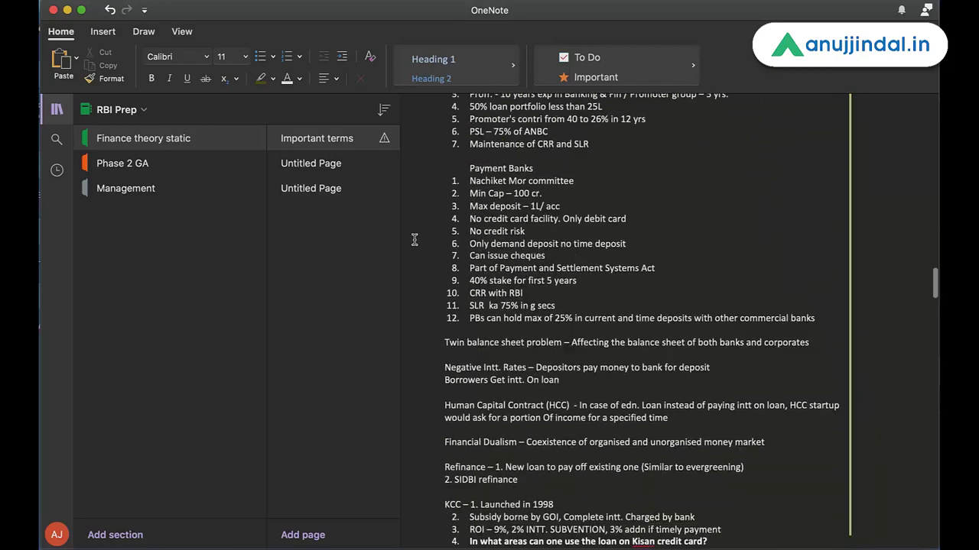
{"action": "scroll", "coordinate": [414, 240], "scroll_direction": "down", "scroll_amount": 20}
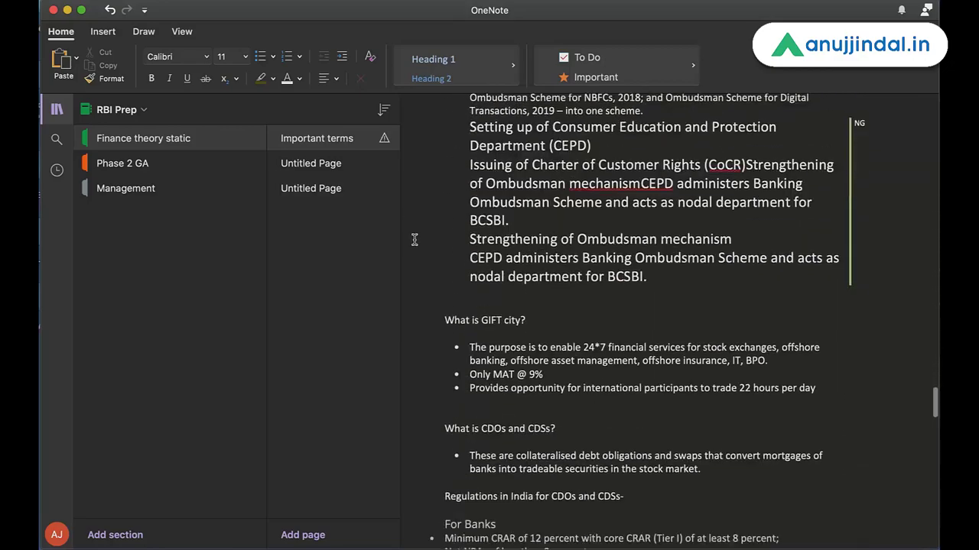
{"action": "scroll", "coordinate": [414, 240], "scroll_direction": "down", "scroll_amount": 20}
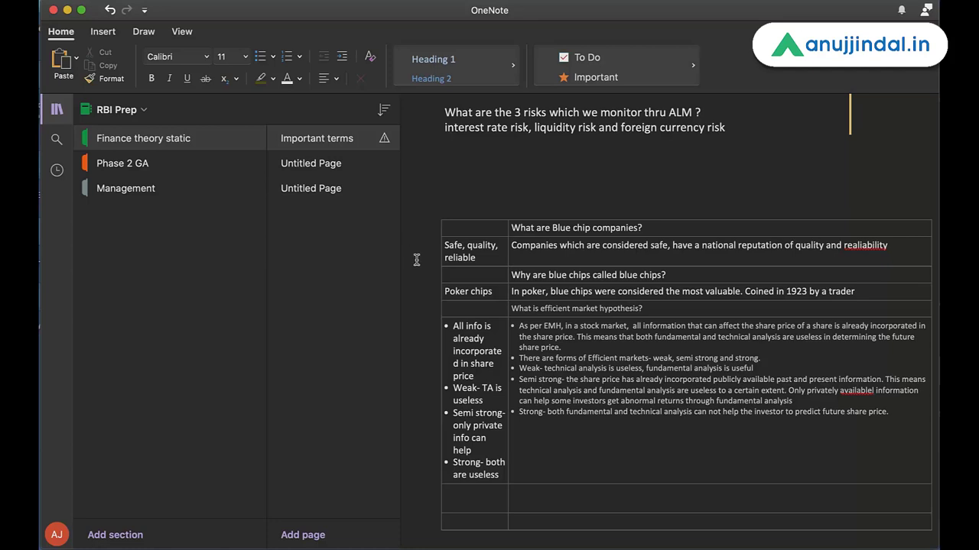
{"action": "scroll", "coordinate": [415, 241], "scroll_direction": "down", "scroll_amount": 4}
{"action": "scroll", "coordinate": [413, 252], "scroll_direction": "down", "scroll_amount": 3}
{"action": "scroll", "coordinate": [412, 271], "scroll_direction": "up", "scroll_amount": 2}
{"action": "scroll", "coordinate": [411, 270], "scroll_direction": "down", "scroll_amount": 1}
{"action": "scroll", "coordinate": [520, 352], "scroll_direction": "down", "scroll_amount": 20}
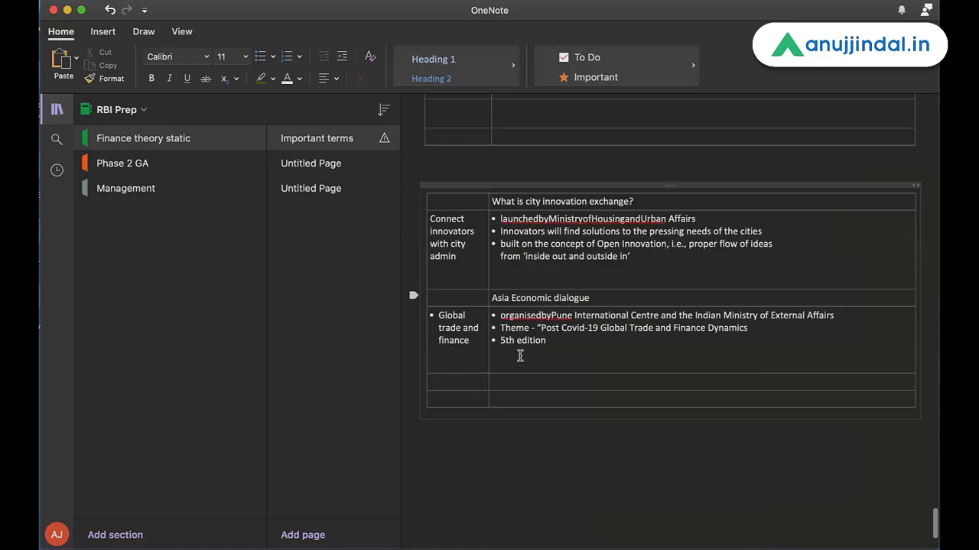
Step: Insert a table with two columns and seven rows in the empty space below the Asia Economic dialogue table
{"action": "left_click", "coordinate": [446, 352]}
{"action": "left_click", "coordinate": [431, 379]}
{"action": "left_click", "coordinate": [103, 34]}
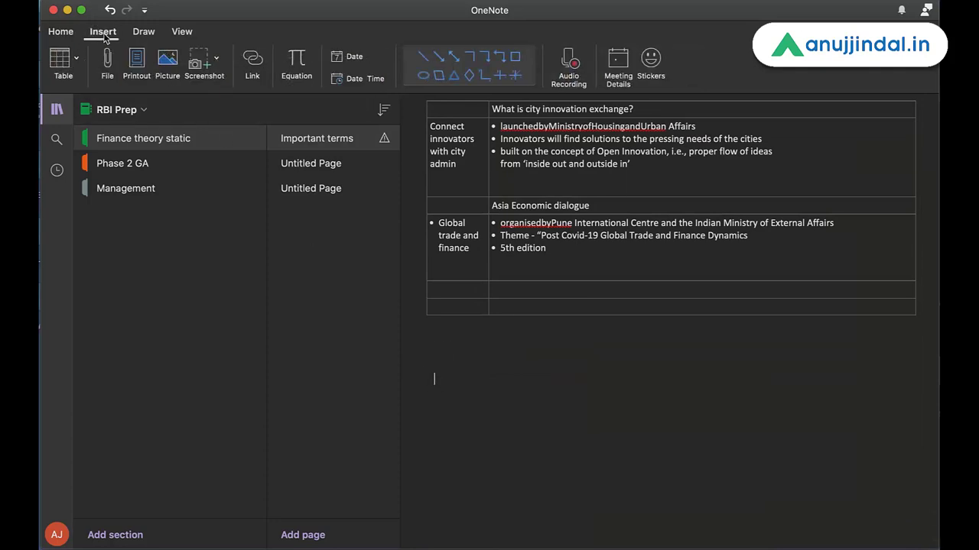
{"action": "left_click", "coordinate": [76, 58]}
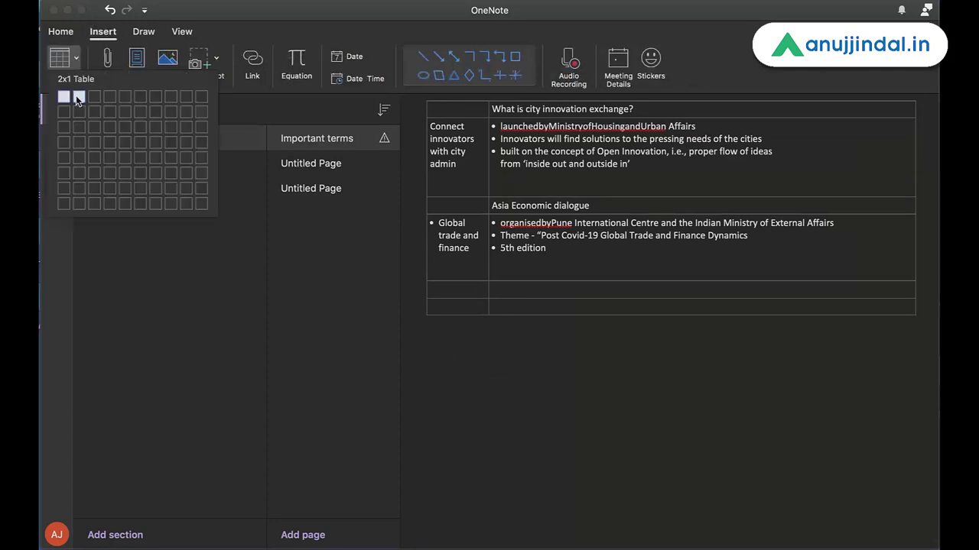
{"action": "left_click", "coordinate": [80, 192]}
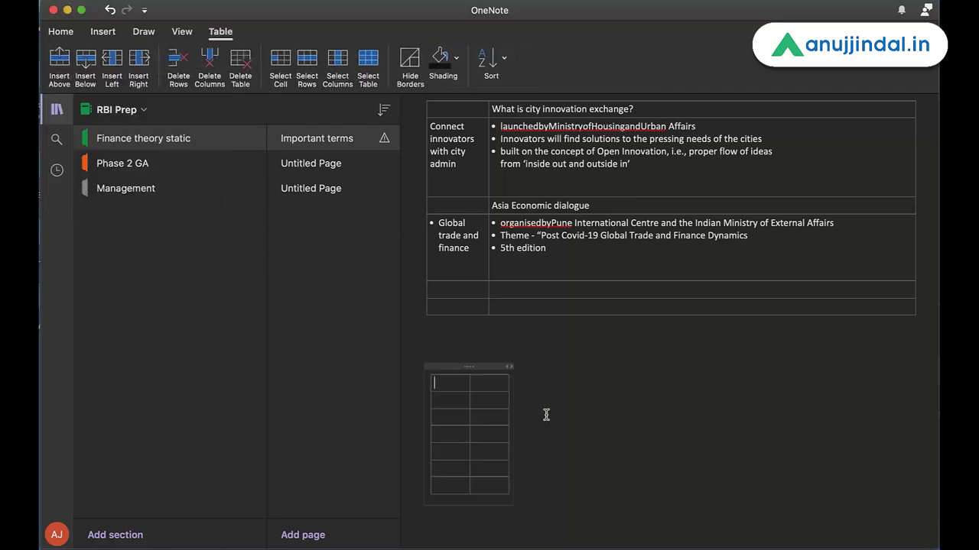
Step: Widen the new table's container and its second column to about the width of the table above
{"action": "scroll", "coordinate": [535, 398], "scroll_direction": "down", "scroll_amount": 2}
{"action": "left_click_drag", "start_coordinate": [515, 357], "coordinate": [909, 347]}
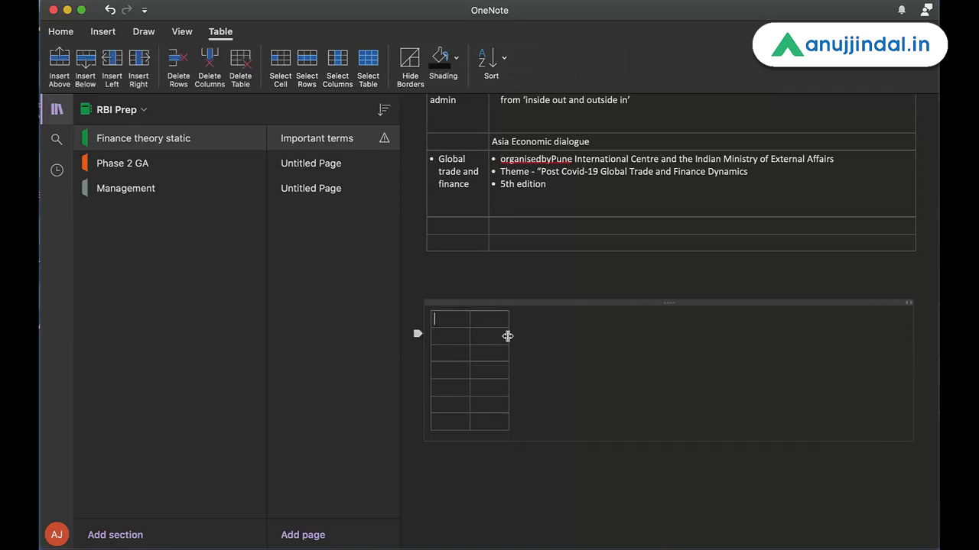
{"action": "left_click_drag", "start_coordinate": [508, 336], "coordinate": [905, 328]}
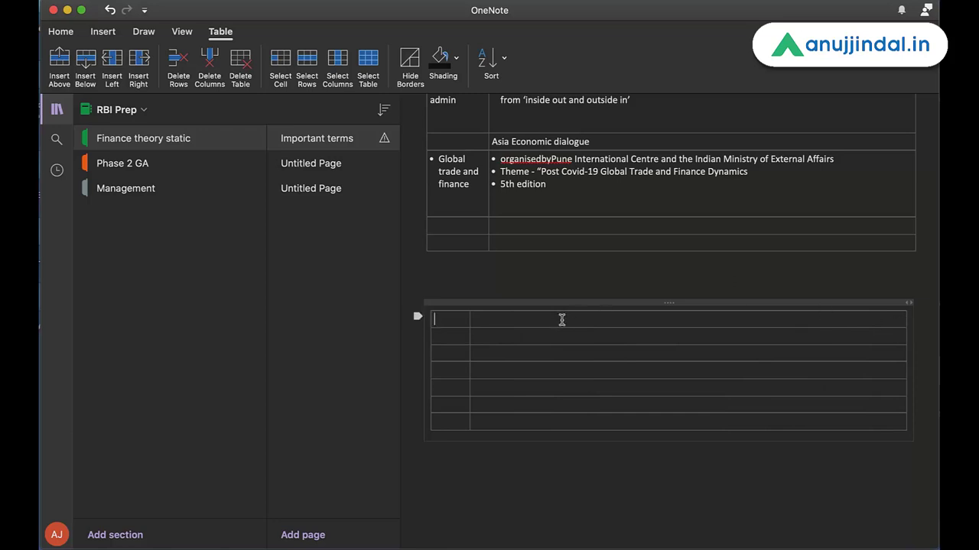
{"action": "left_click", "coordinate": [559, 320]}
Step: Examine the question, keyword and answer cells for "What are Blue chip companies?" in the table further up the page
{"action": "scroll", "coordinate": [617, 343], "scroll_direction": "up", "scroll_amount": 5}
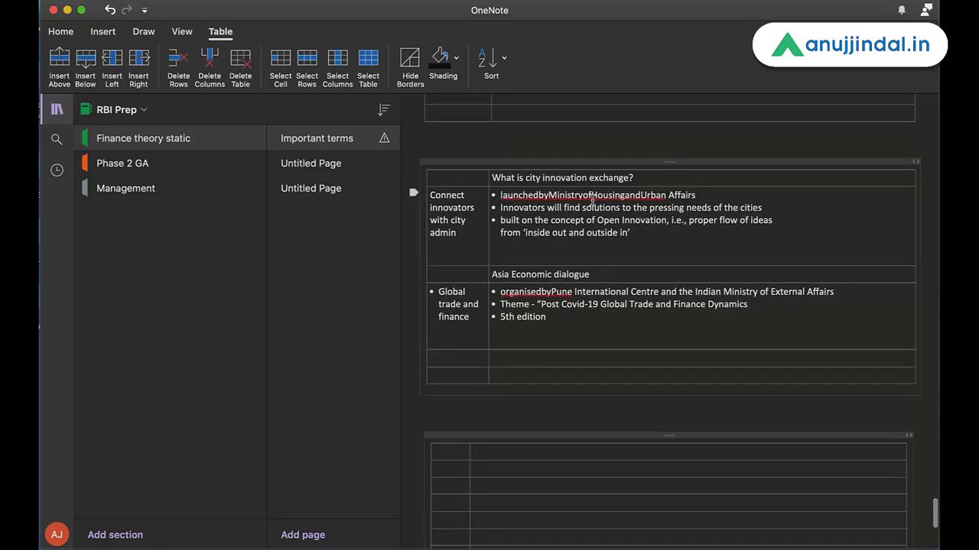
{"action": "scroll", "coordinate": [581, 217], "scroll_direction": "up", "scroll_amount": 12}
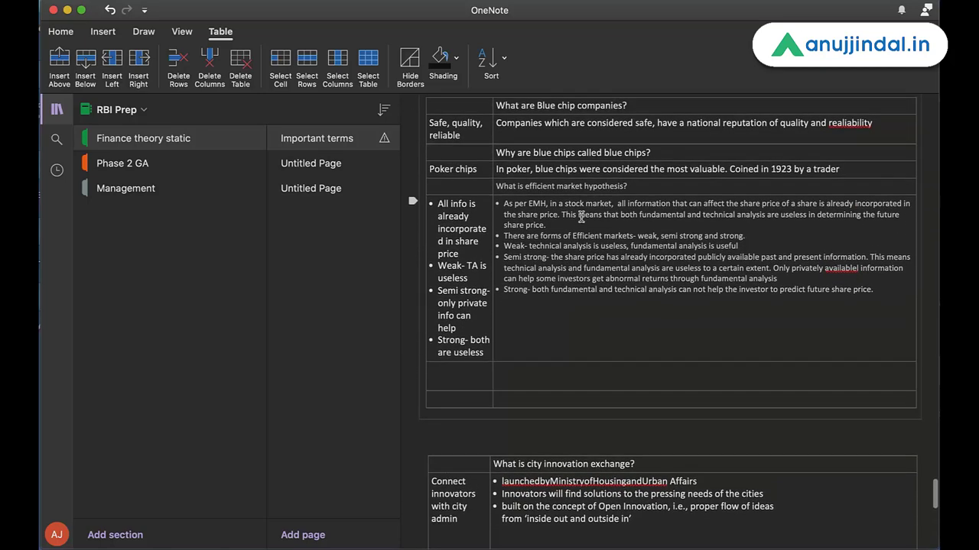
{"action": "scroll", "coordinate": [555, 220], "scroll_direction": "up", "scroll_amount": 2}
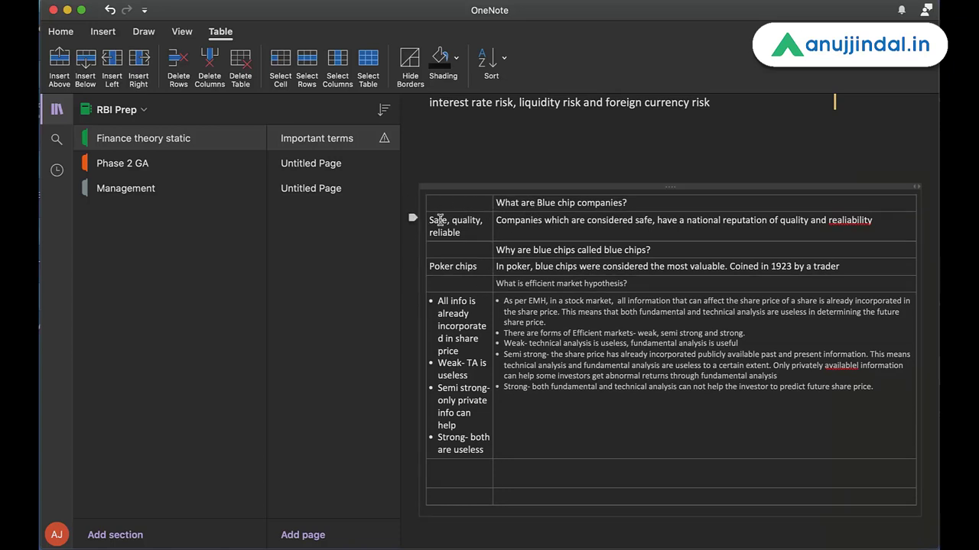
{"action": "left_click", "coordinate": [468, 234]}
{"action": "left_click_drag", "start_coordinate": [496, 221], "coordinate": [876, 220]}
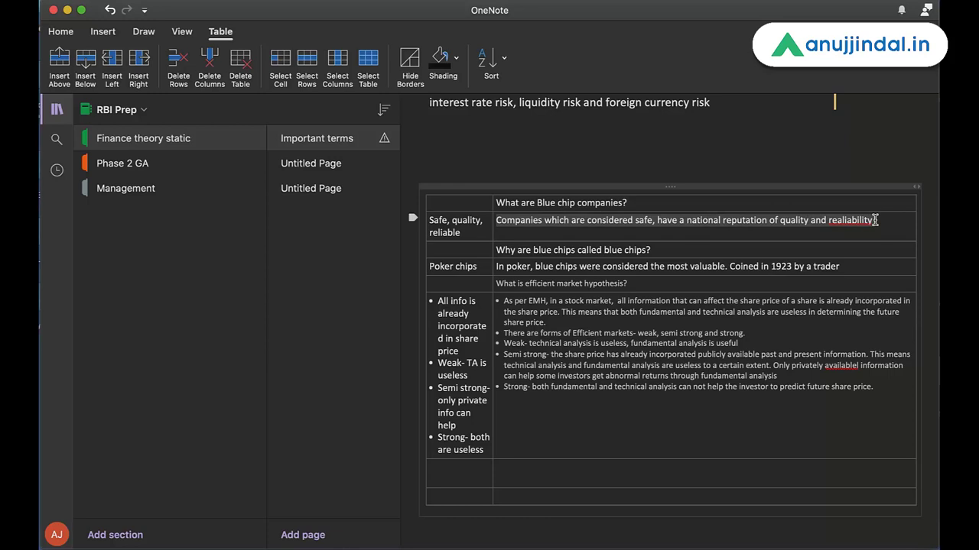
{"action": "scroll", "coordinate": [536, 464], "scroll_direction": "down", "scroll_amount": 2}
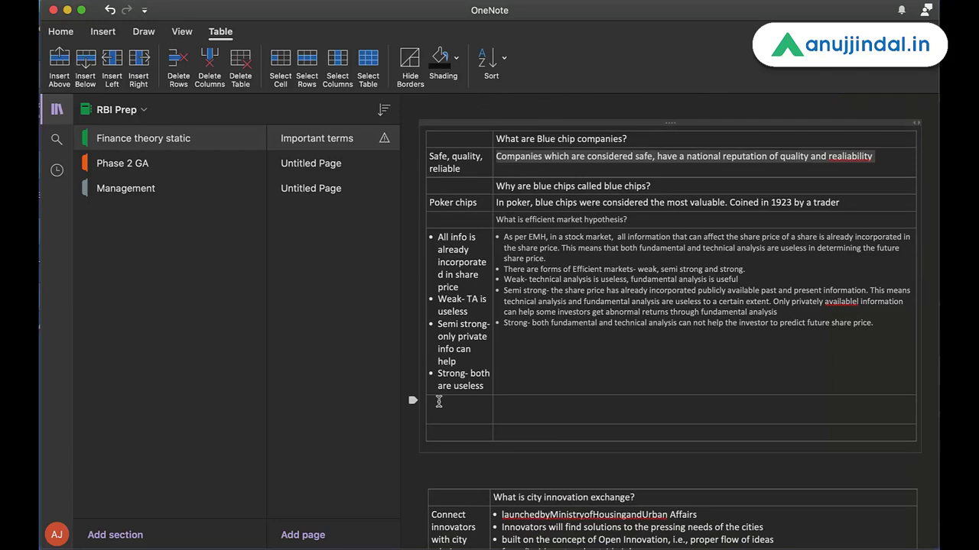
{"action": "scroll", "coordinate": [439, 402], "scroll_direction": "up", "scroll_amount": 4}
{"action": "left_click", "coordinate": [540, 242]}
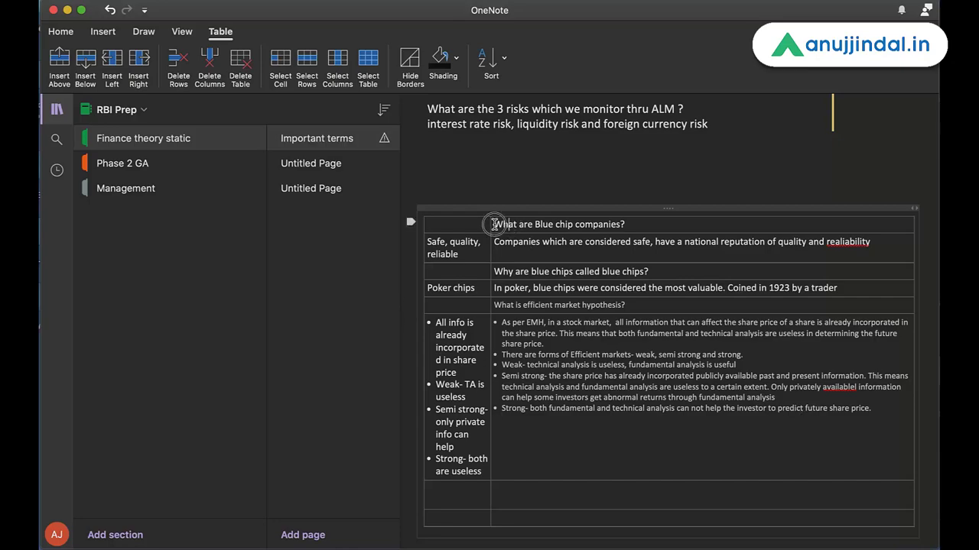
{"action": "left_click_drag", "start_coordinate": [494, 224], "coordinate": [627, 226]}
Step: Find "What are Blue chip companies?" in the numbered question list and examine how its keywords and answer share one line
{"action": "scroll", "coordinate": [634, 210], "scroll_direction": "up", "scroll_amount": 15}
{"action": "scroll", "coordinate": [644, 199], "scroll_direction": "up", "scroll_amount": 15}
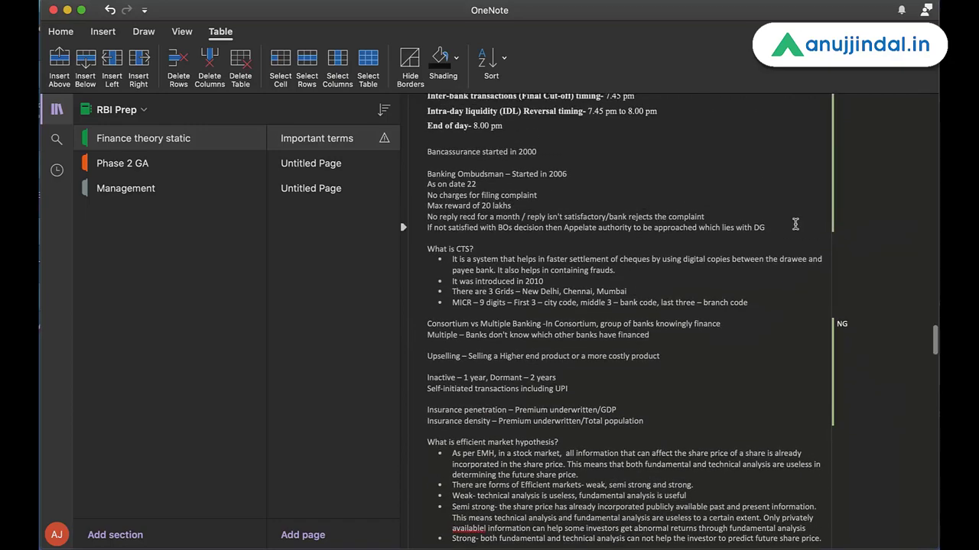
{"action": "scroll", "coordinate": [795, 222], "scroll_direction": "up", "scroll_amount": 5}
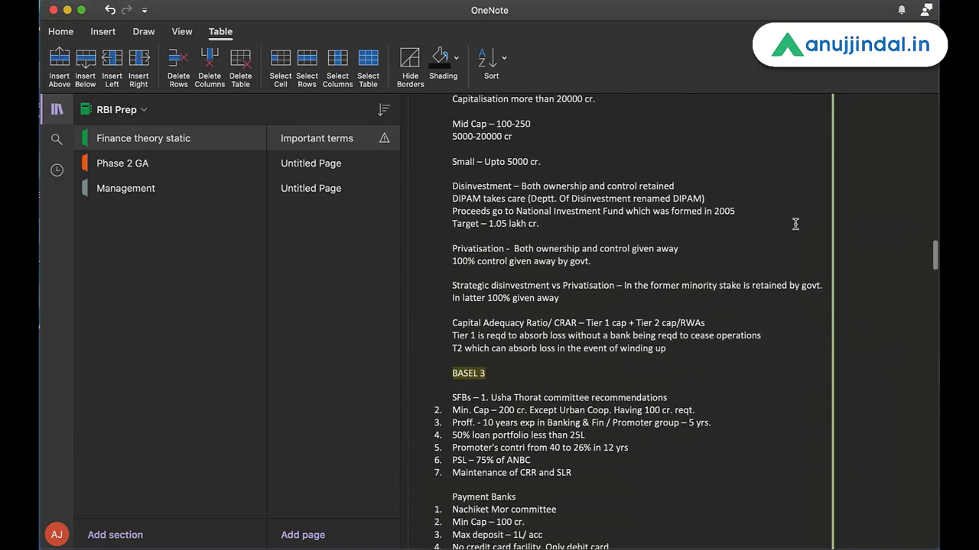
{"action": "scroll", "coordinate": [795, 222], "scroll_direction": "down", "scroll_amount": 5}
{"action": "scroll", "coordinate": [609, 362], "scroll_direction": "down", "scroll_amount": 3}
{"action": "scroll", "coordinate": [610, 363], "scroll_direction": "down", "scroll_amount": 1}
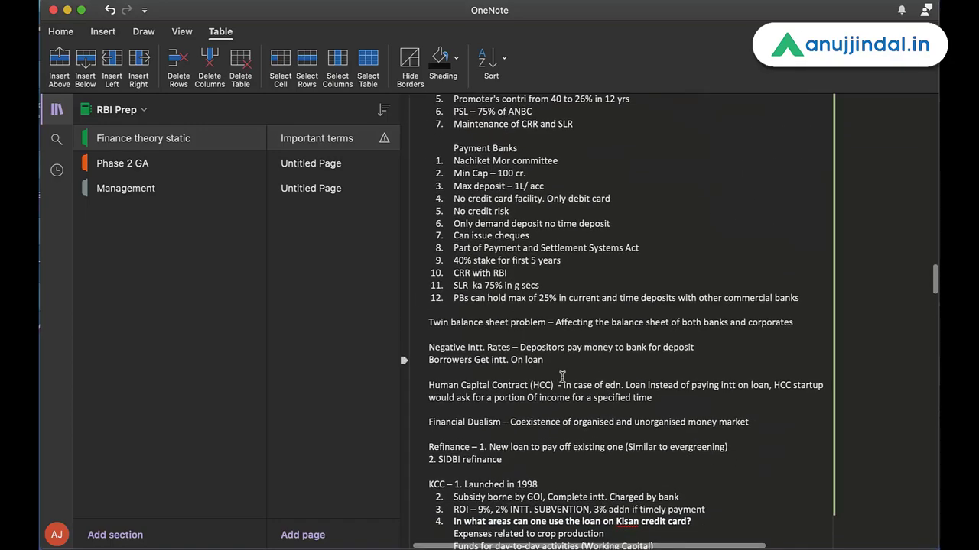
{"action": "scroll", "coordinate": [571, 391], "scroll_direction": "down", "scroll_amount": 5}
{"action": "scroll", "coordinate": [569, 387], "scroll_direction": "up", "scroll_amount": 15}
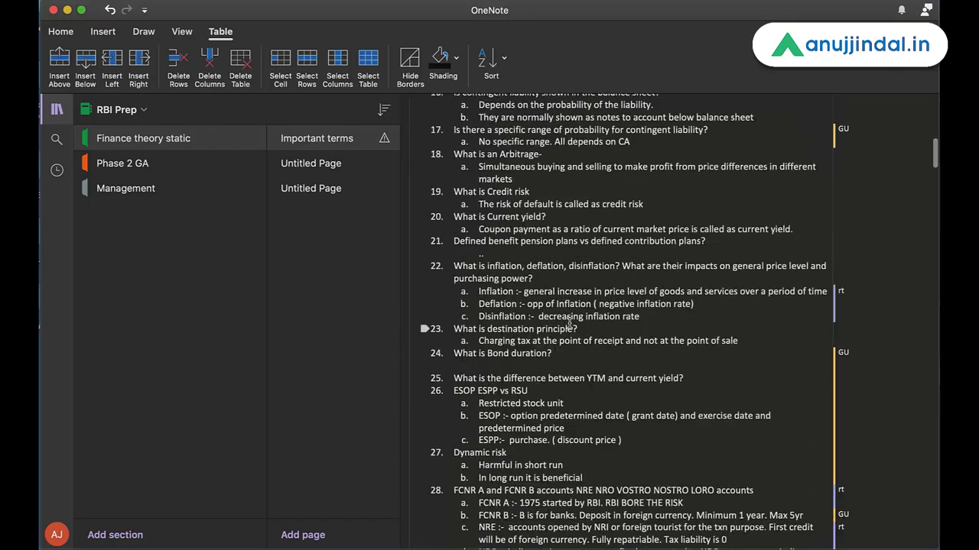
{"action": "scroll", "coordinate": [569, 323], "scroll_direction": "up", "scroll_amount": 5}
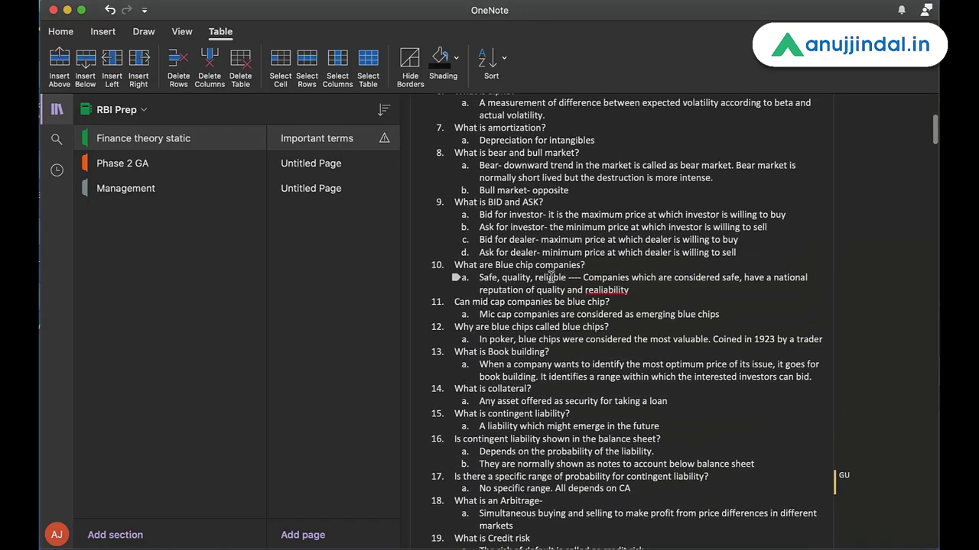
{"action": "left_click_drag", "start_coordinate": [455, 264], "coordinate": [589, 264]}
{"action": "left_click", "coordinate": [555, 264]}
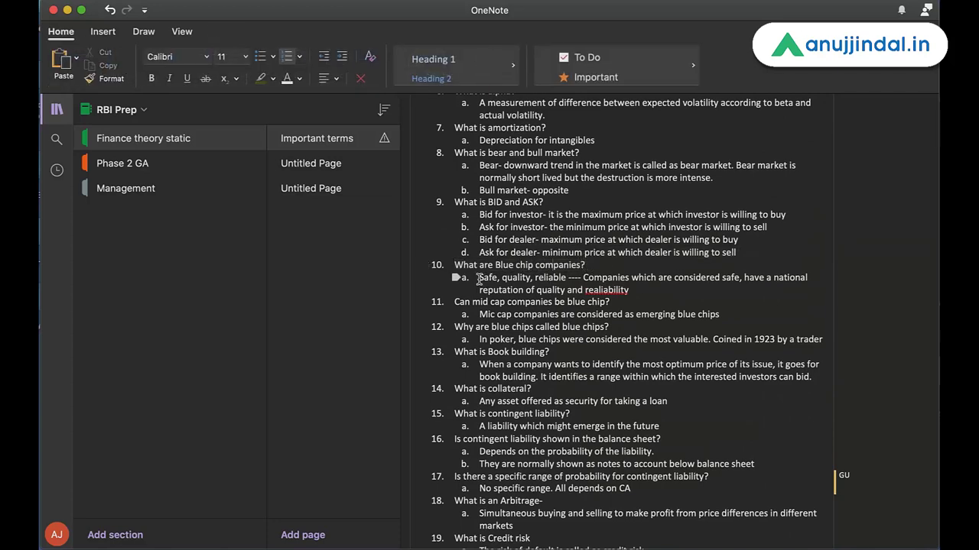
{"action": "left_click_drag", "start_coordinate": [479, 279], "coordinate": [569, 277]}
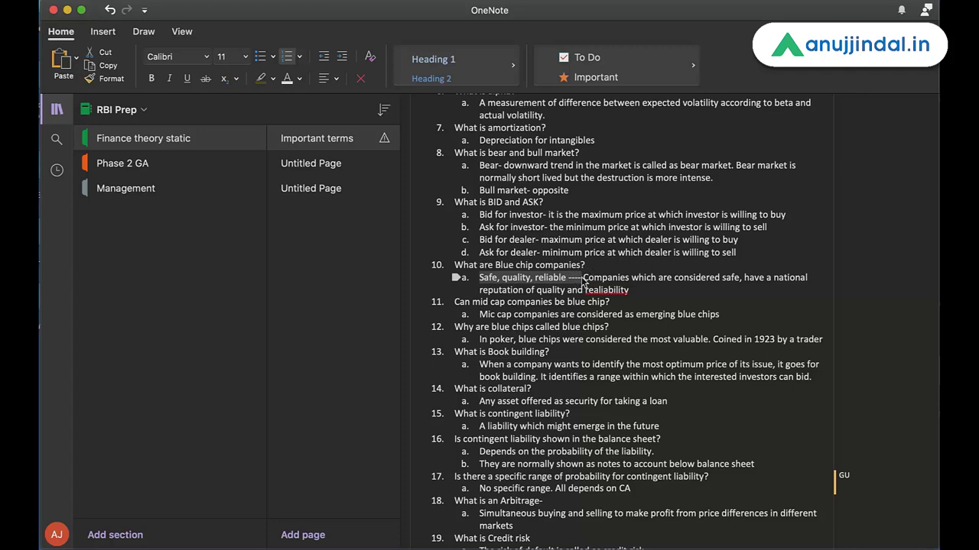
{"action": "left_click", "coordinate": [584, 278]}
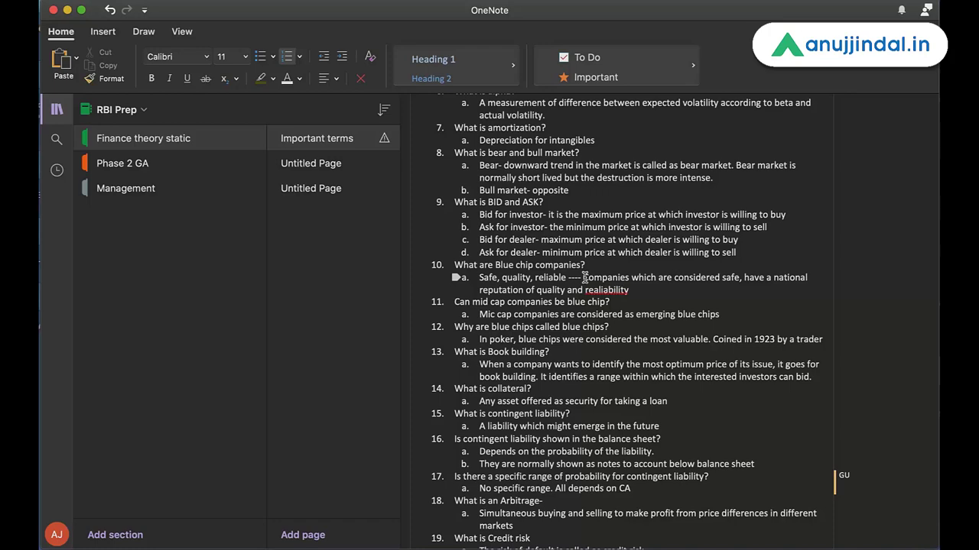
{"action": "scroll", "coordinate": [584, 277], "scroll_direction": "down", "scroll_amount": 2}
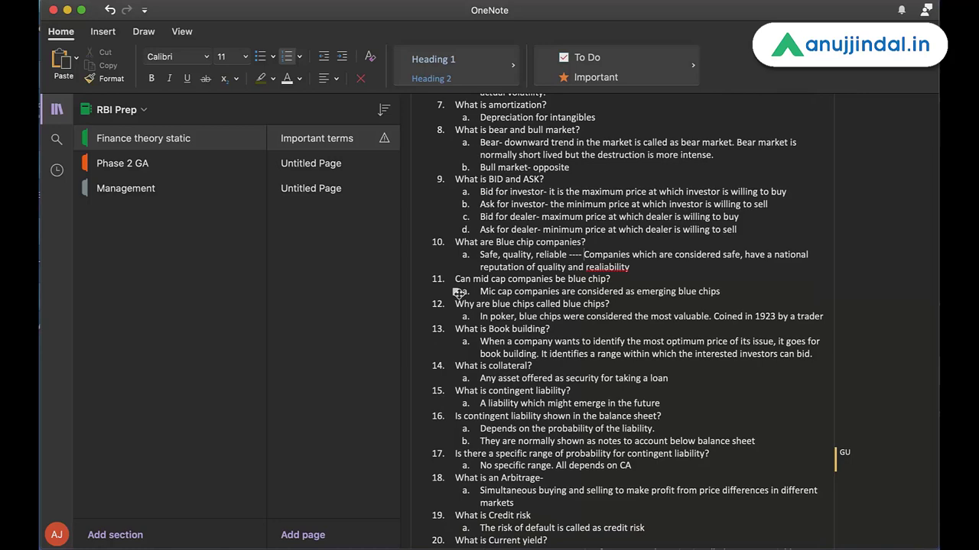
{"action": "scroll", "coordinate": [458, 292], "scroll_direction": "down", "scroll_amount": 2}
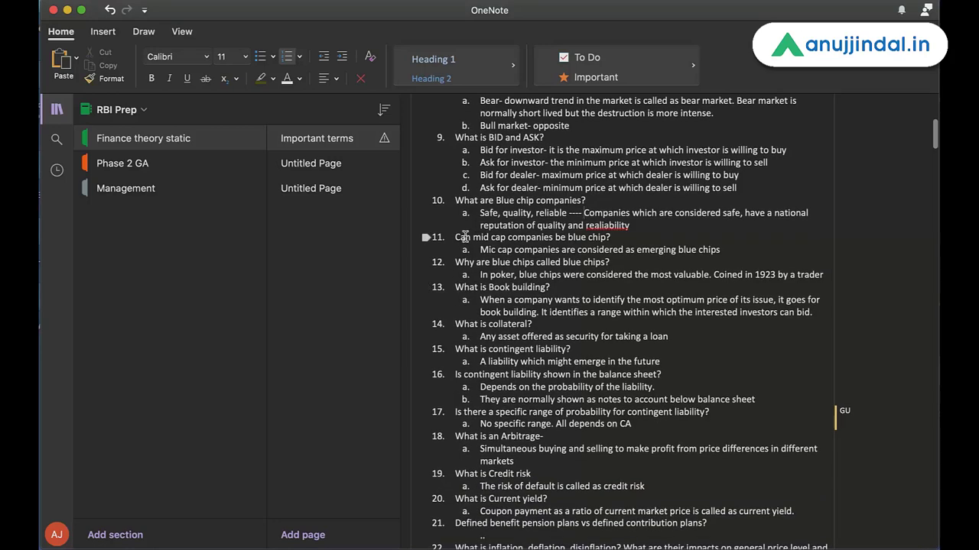
{"action": "scroll", "coordinate": [490, 260], "scroll_direction": "down", "scroll_amount": 1}
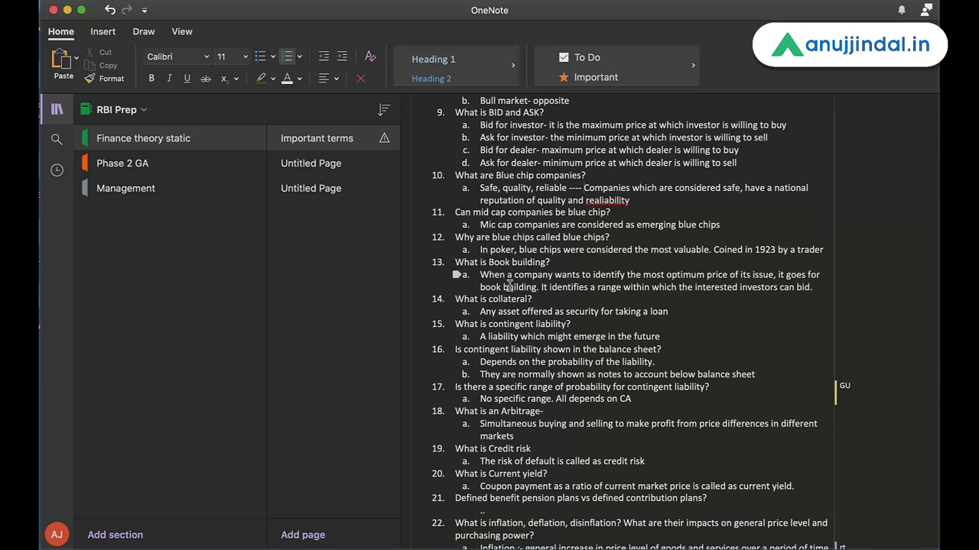
{"action": "scroll", "coordinate": [510, 204], "scroll_direction": "down", "scroll_amount": 20}
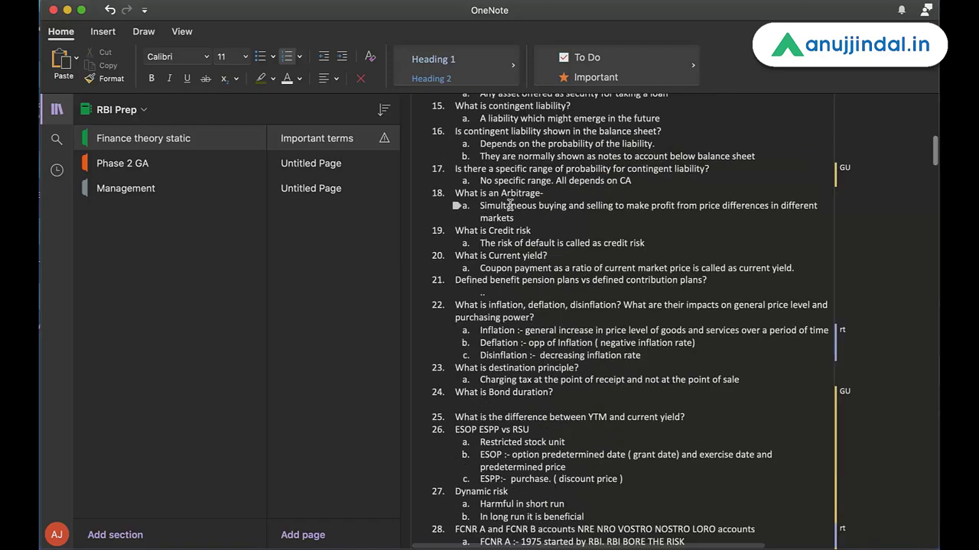
Step: Return to the blue chip table and compare the keywords of both blue chip questions with their full answers
{"action": "scroll", "coordinate": [510, 204], "scroll_direction": "up", "scroll_amount": 20}
{"action": "scroll", "coordinate": [510, 204], "scroll_direction": "up", "scroll_amount": 3}
{"action": "left_click_drag", "start_coordinate": [640, 236], "coordinate": [495, 239]}
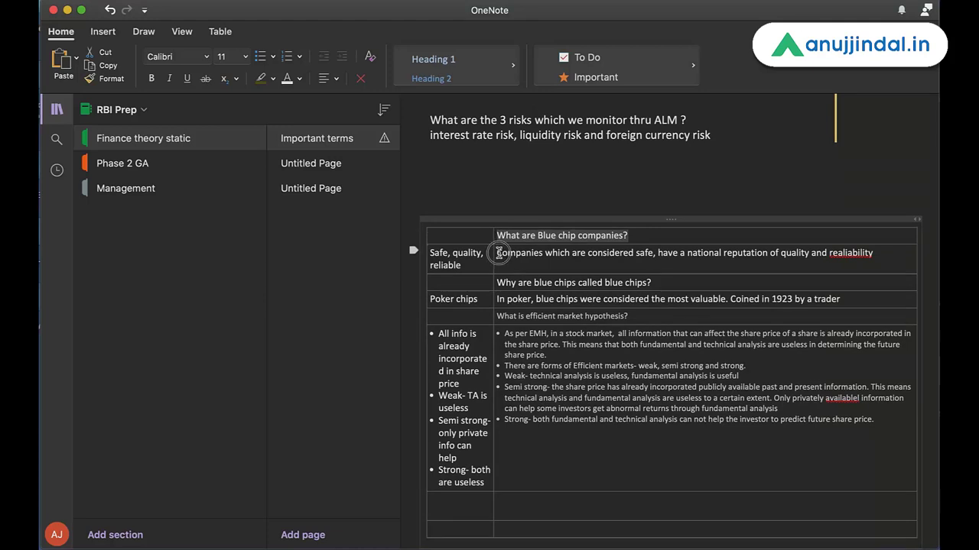
{"action": "left_click_drag", "start_coordinate": [498, 253], "coordinate": [876, 260]}
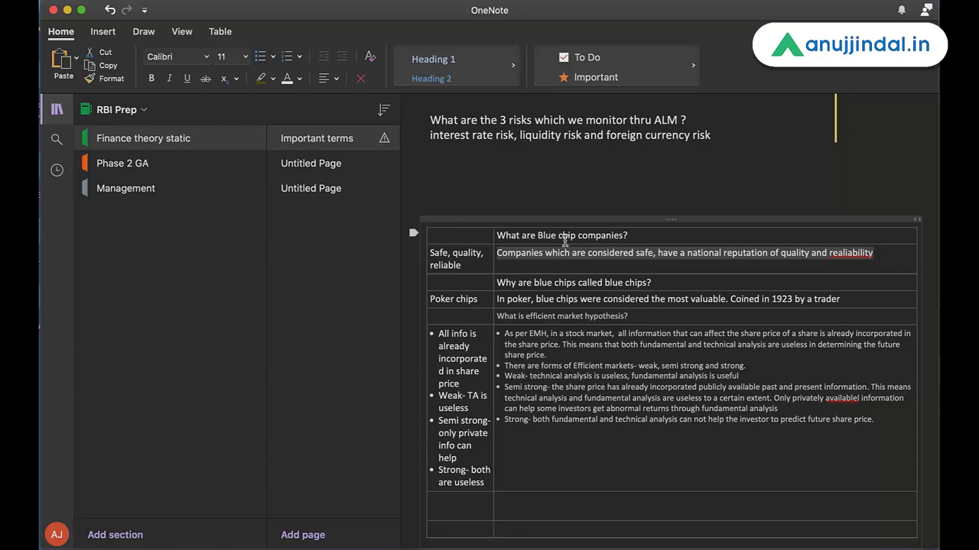
{"action": "left_click_drag", "start_coordinate": [483, 266], "coordinate": [429, 256]}
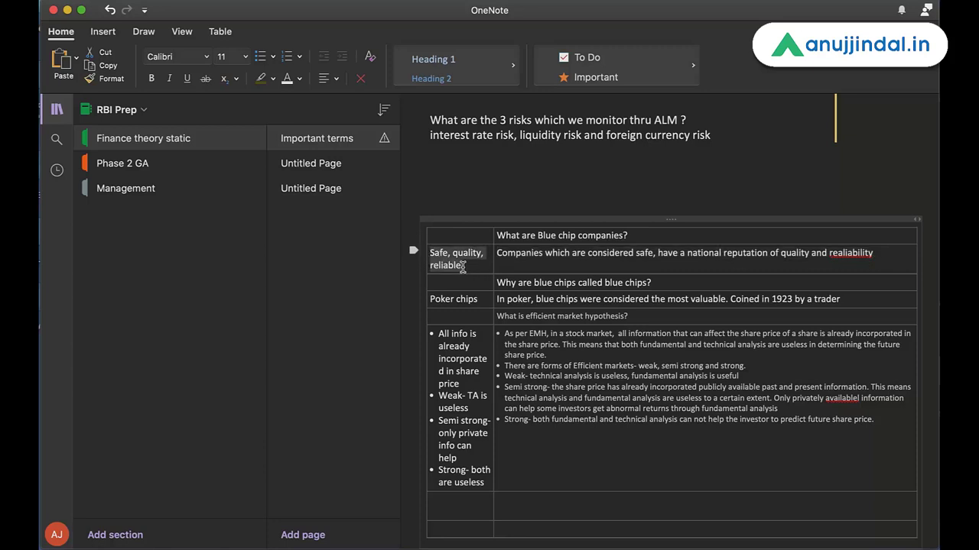
{"action": "left_click", "coordinate": [463, 267]}
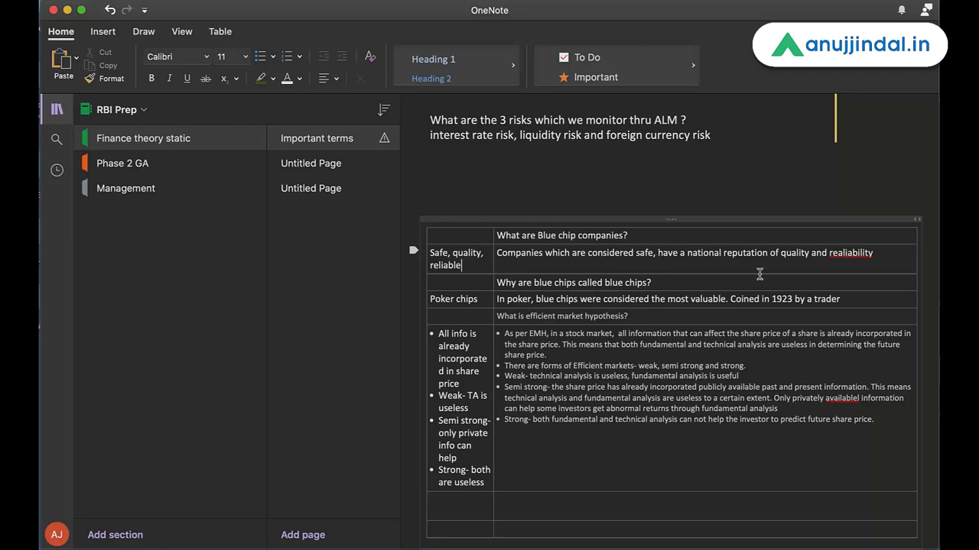
{"action": "scroll", "coordinate": [759, 274], "scroll_direction": "down", "scroll_amount": 1}
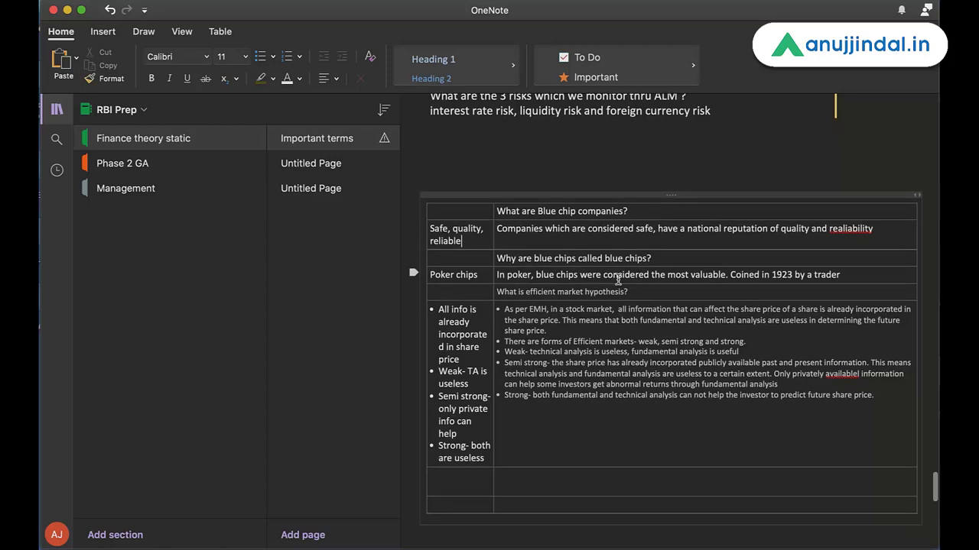
{"action": "left_click_drag", "start_coordinate": [496, 255], "coordinate": [664, 255]}
{"action": "scroll", "coordinate": [665, 254], "scroll_direction": "down", "scroll_amount": 1}
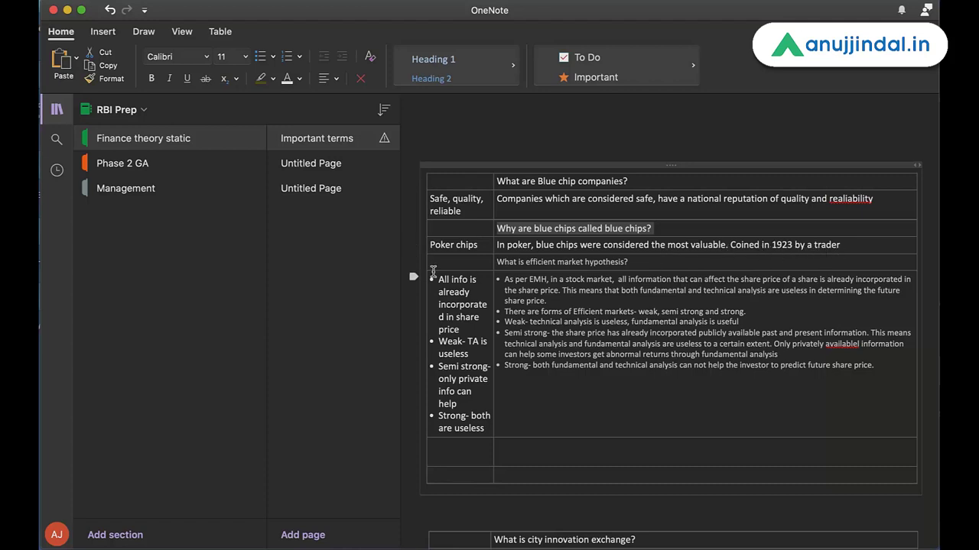
{"action": "left_click", "coordinate": [480, 245]}
{"action": "left_click_drag", "start_coordinate": [480, 245], "coordinate": [431, 244]}
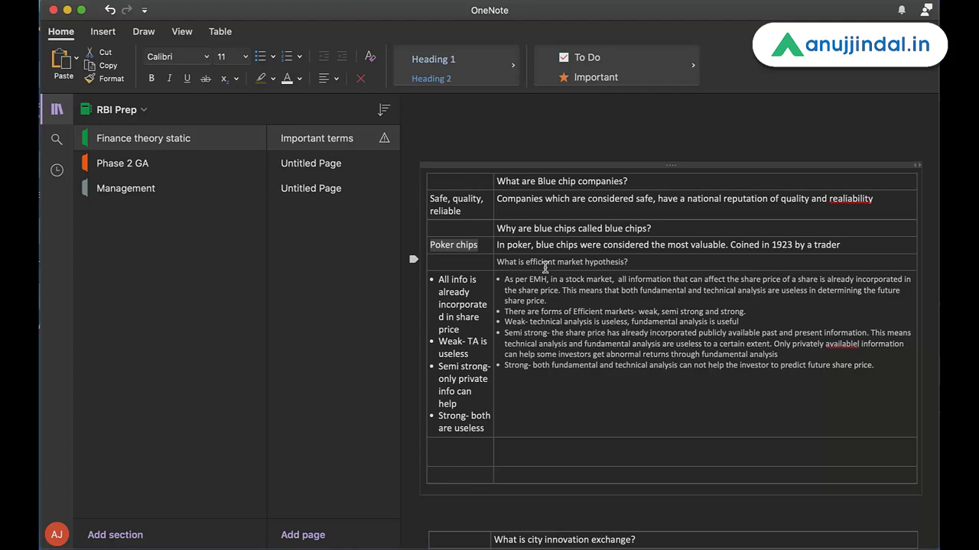
{"action": "left_click_drag", "start_coordinate": [497, 245], "coordinate": [843, 244]}
{"action": "left_click", "coordinate": [640, 312]}
{"action": "scroll", "coordinate": [643, 275], "scroll_direction": "down", "scroll_amount": 2}
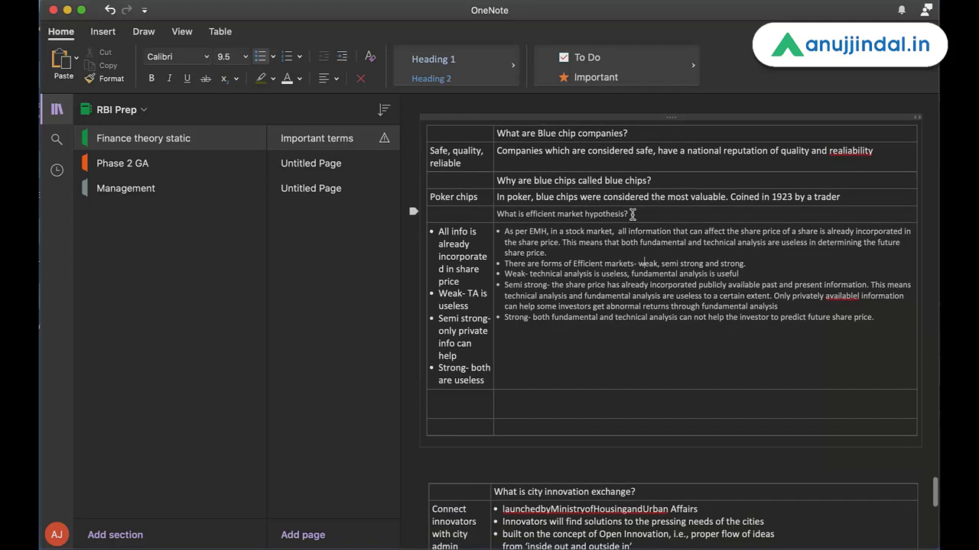
Step: Set the font size of the question "What is efficient market hypothesis?" in the table to 12
{"action": "left_click_drag", "start_coordinate": [632, 214], "coordinate": [491, 214]}
{"action": "left_click", "coordinate": [497, 214]}
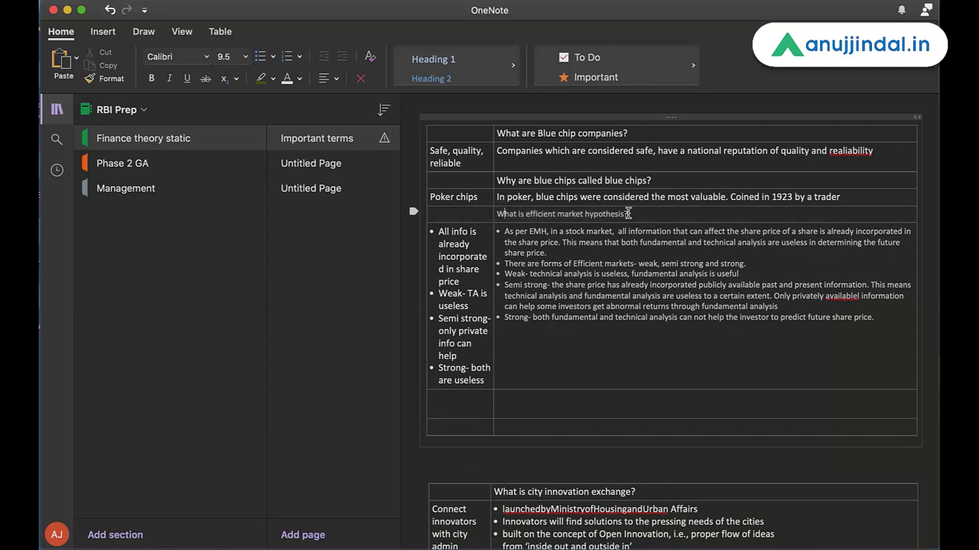
{"action": "left_click_drag", "start_coordinate": [632, 214], "coordinate": [491, 214]}
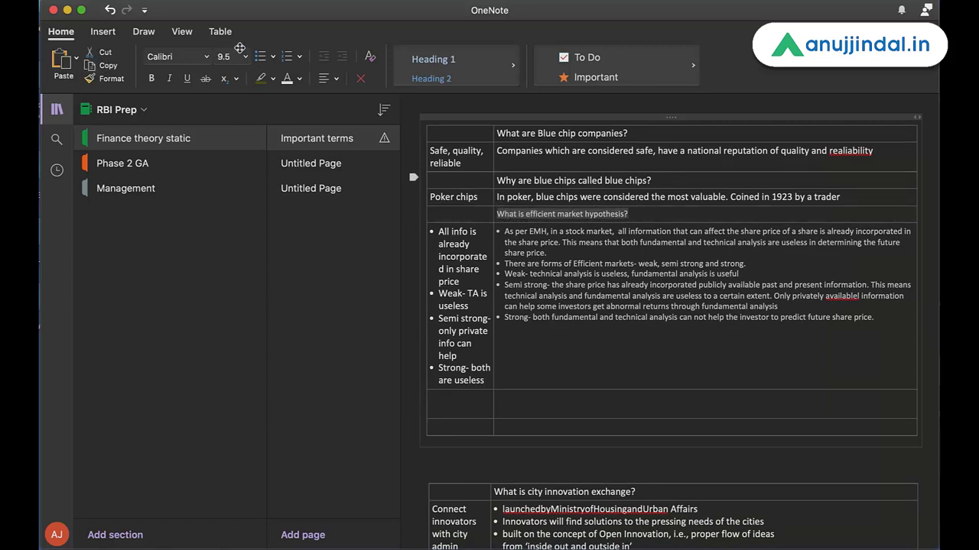
{"action": "left_click", "coordinate": [224, 56]}
{"action": "type", "text": "12"}
{"action": "key", "text": "Return"}
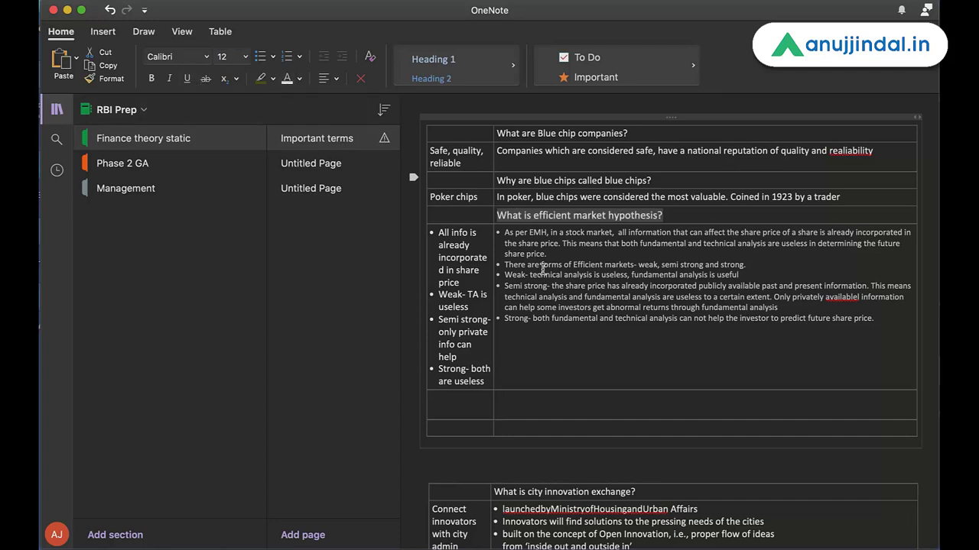
Step: Set the font size of all the bulleted answer text under the efficient market hypothesis question to 12
{"action": "left_click", "coordinate": [577, 295]}
{"action": "left_click_drag", "start_coordinate": [880, 318], "coordinate": [504, 227]}
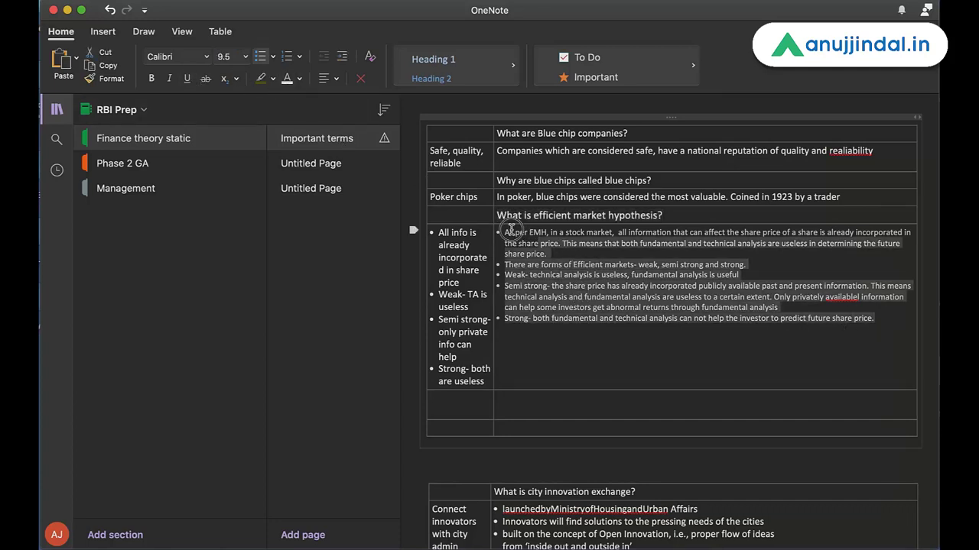
{"action": "left_click", "coordinate": [233, 57]}
{"action": "type", "text": "12"}
{"action": "key", "text": "Return"}
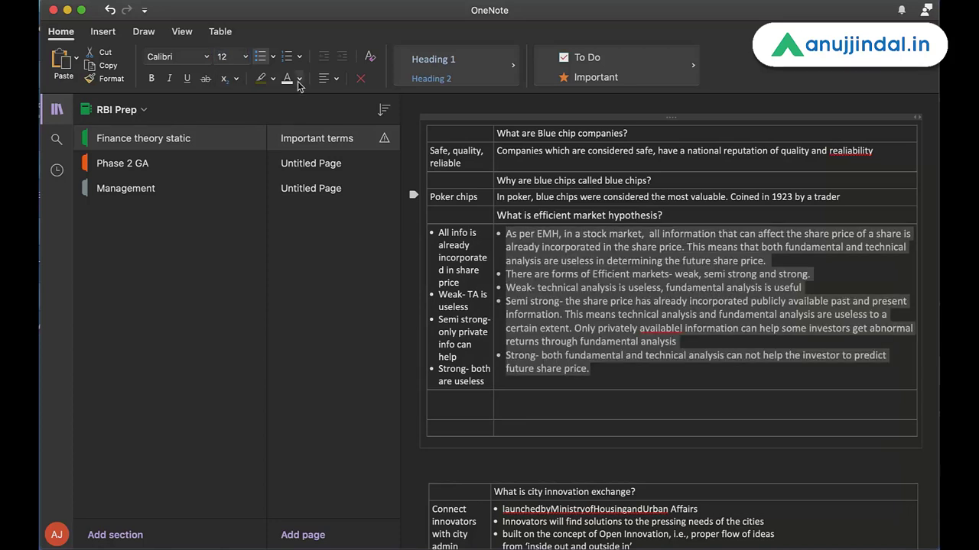
{"action": "left_click", "coordinate": [596, 291]}
{"action": "scroll", "coordinate": [497, 233], "scroll_direction": "down", "scroll_amount": 1}
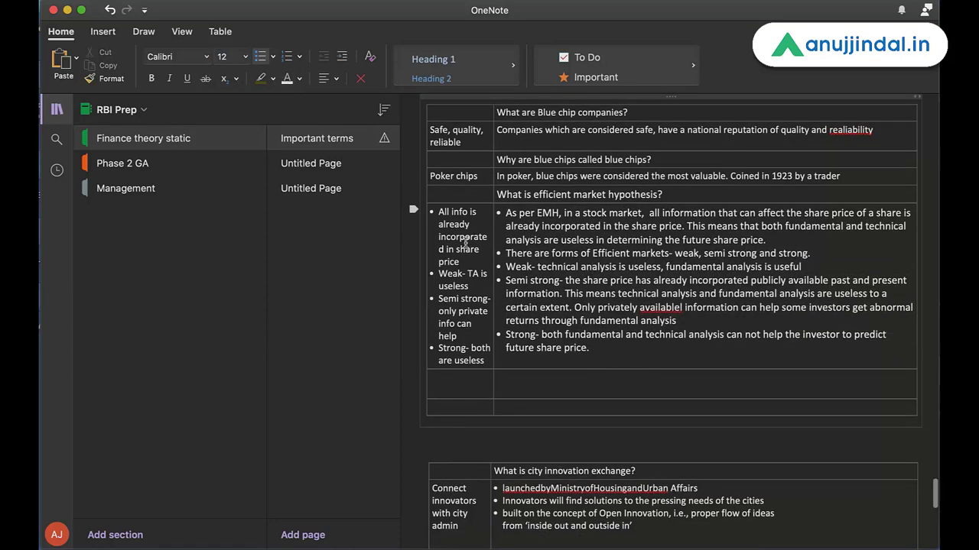
Step: Compare the first keyword bullet of the efficient market hypothesis row with the first bullet of its full answer
{"action": "left_click_drag", "start_coordinate": [462, 263], "coordinate": [438, 208]}
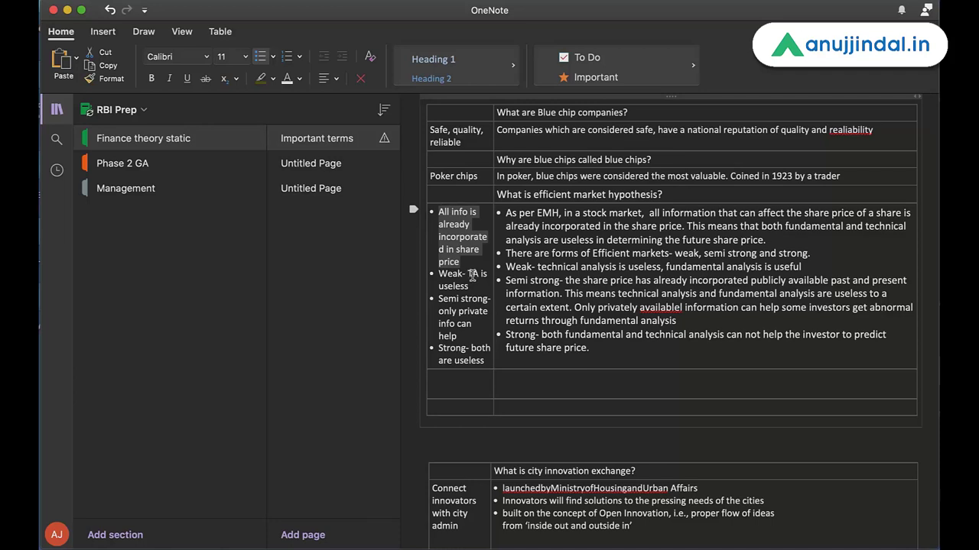
{"action": "left_click", "coordinate": [507, 214]}
{"action": "triple_click", "coordinate": [508, 215]}
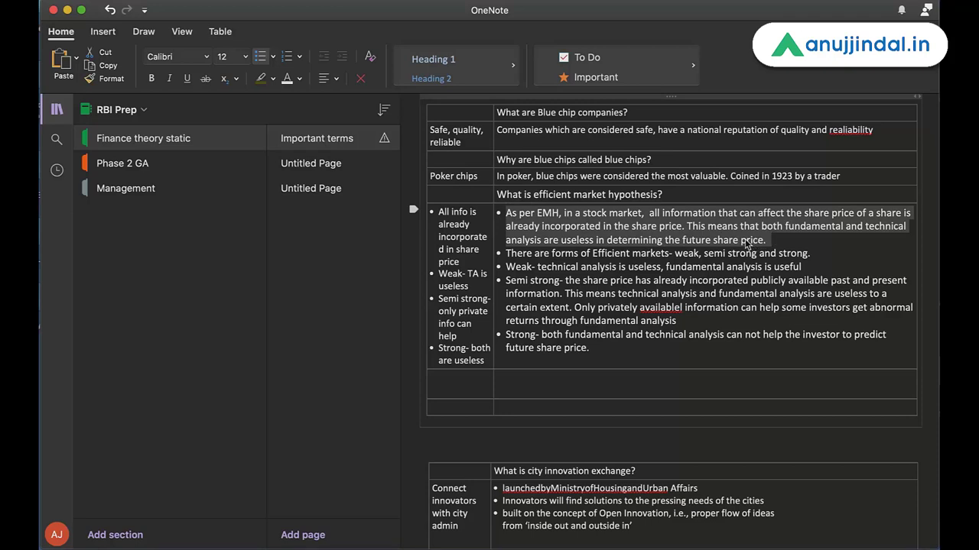
{"action": "scroll", "coordinate": [722, 237], "scroll_direction": "down", "scroll_amount": 1}
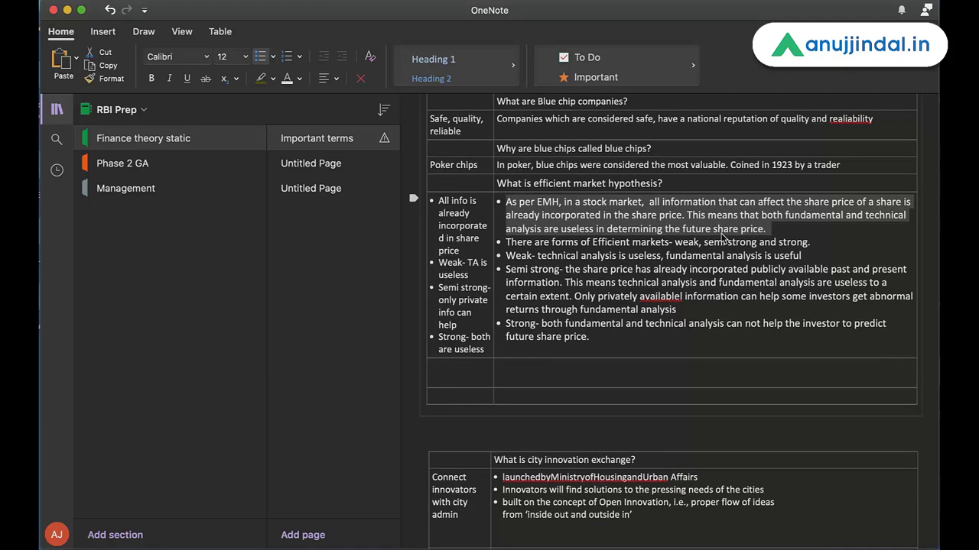
Step: Review the first keyword bullet and the "Weak" keyword of the efficient market hypothesis row against the weak-form answer bullet
{"action": "left_click", "coordinate": [627, 228]}
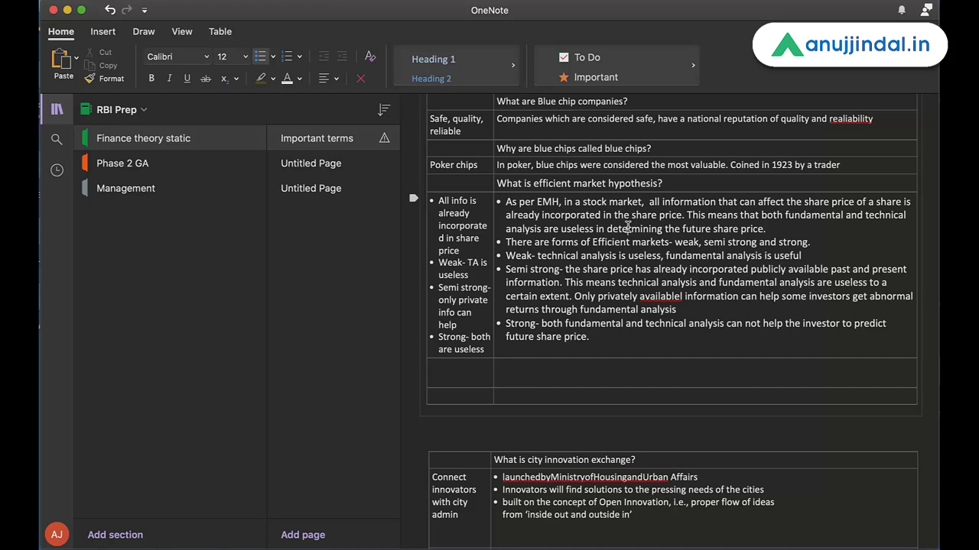
{"action": "scroll", "coordinate": [631, 255], "scroll_direction": "down", "scroll_amount": 2}
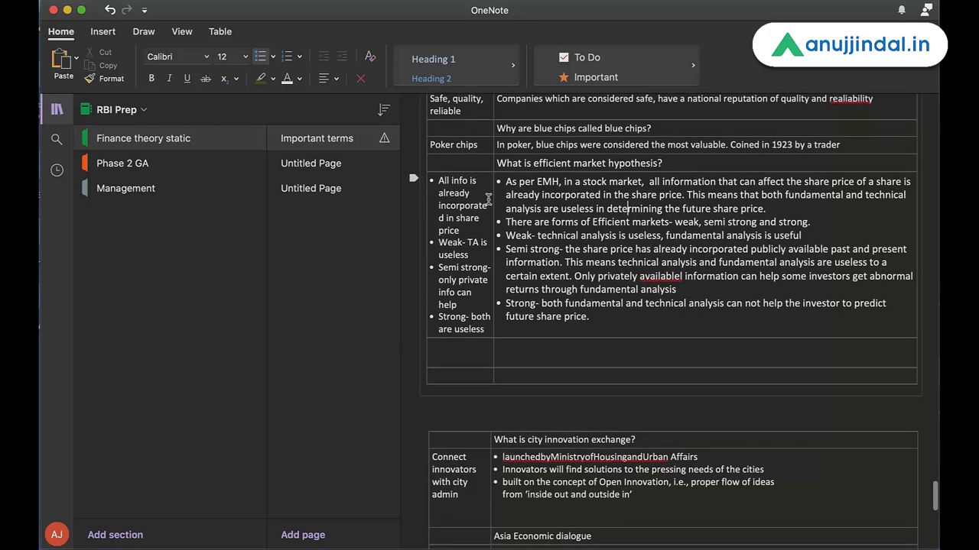
{"action": "left_click_drag", "start_coordinate": [461, 230], "coordinate": [438, 185]}
{"action": "scroll", "coordinate": [541, 241], "scroll_direction": "down", "scroll_amount": 3}
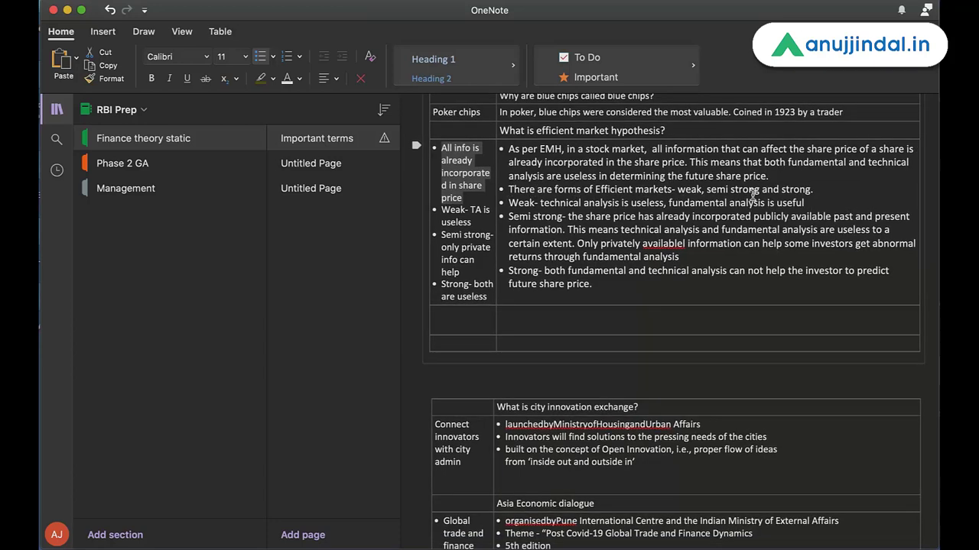
{"action": "left_click_drag", "start_coordinate": [547, 203], "coordinate": [792, 211]}
{"action": "left_click", "coordinate": [474, 222]}
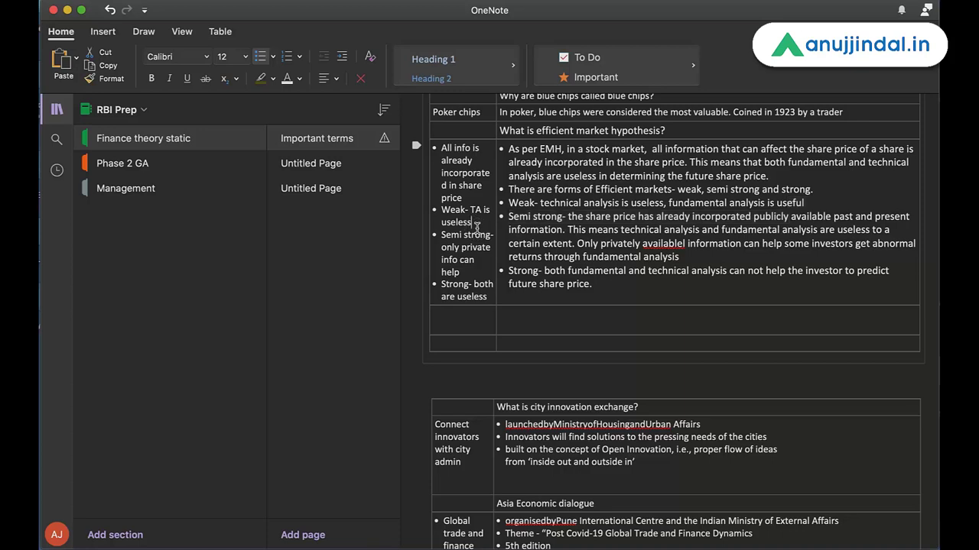
{"action": "left_click_drag", "start_coordinate": [474, 223], "coordinate": [442, 212]}
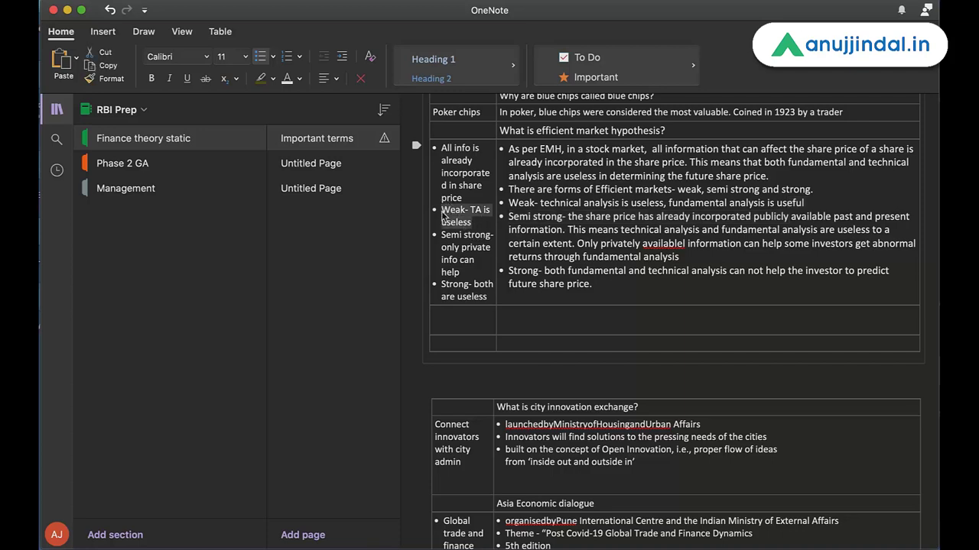
{"action": "left_click", "coordinate": [475, 221]}
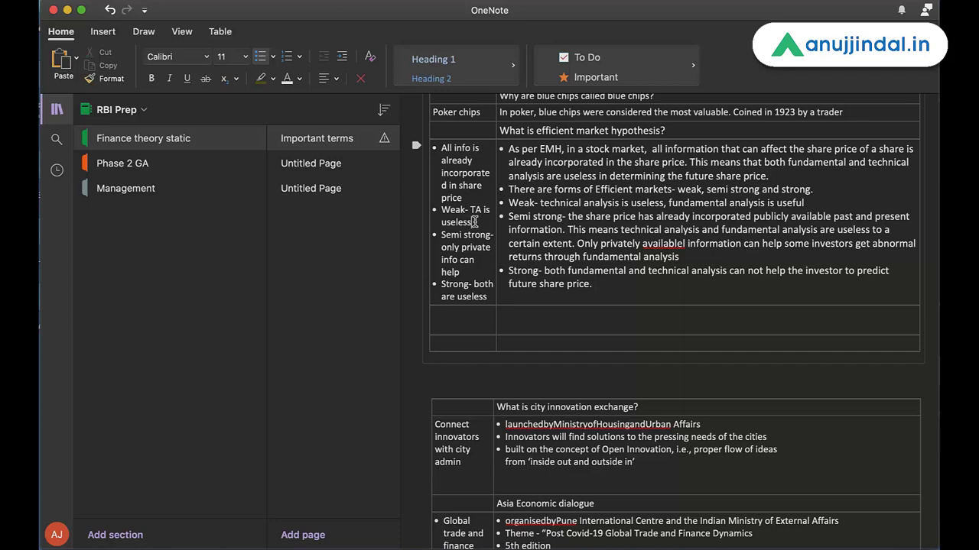
Step: Review the "Semi strong" and "Strong" keyword bullets in the efficient market hypothesis row
{"action": "left_click_drag", "start_coordinate": [460, 272], "coordinate": [436, 228]}
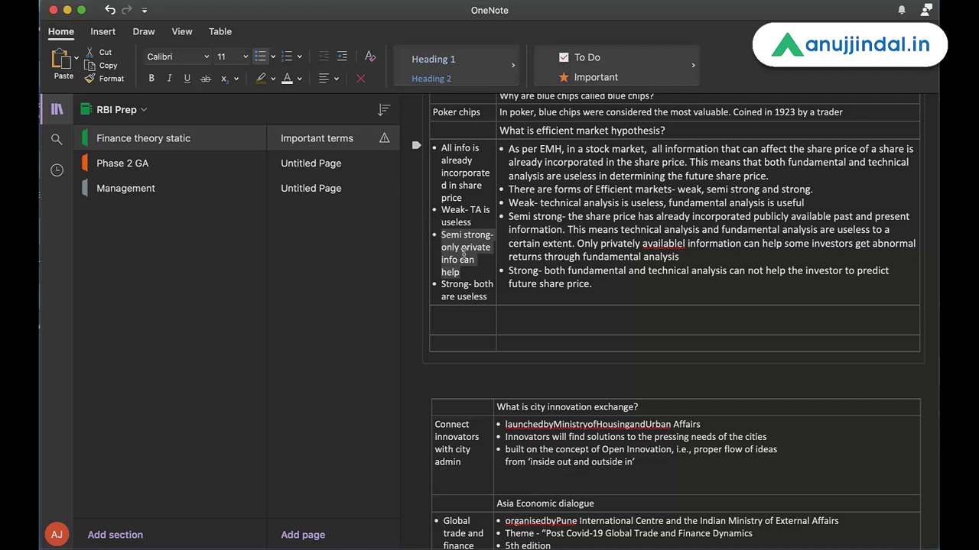
{"action": "left_click_drag", "start_coordinate": [494, 297], "coordinate": [436, 284]}
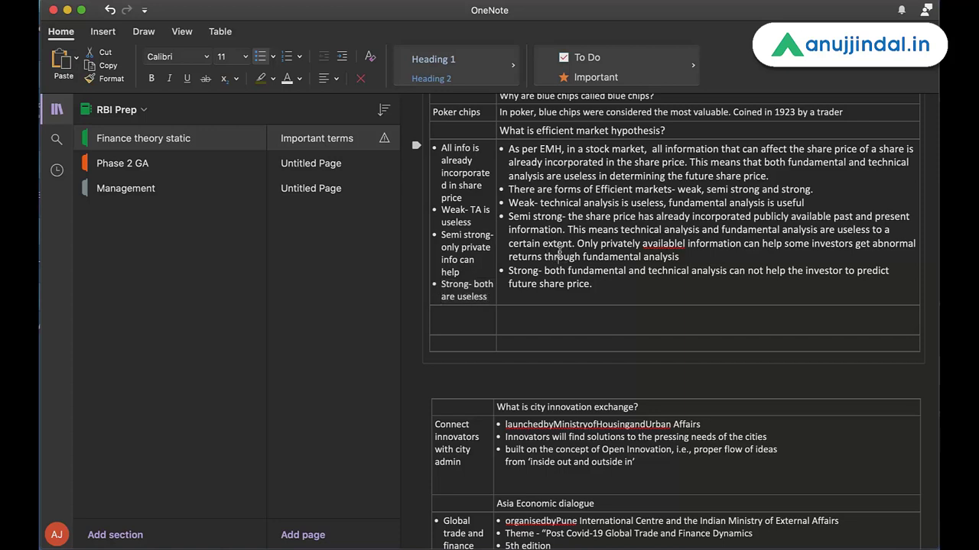
{"action": "scroll", "coordinate": [559, 260], "scroll_direction": "up", "scroll_amount": 1}
{"action": "left_click", "coordinate": [494, 306]}
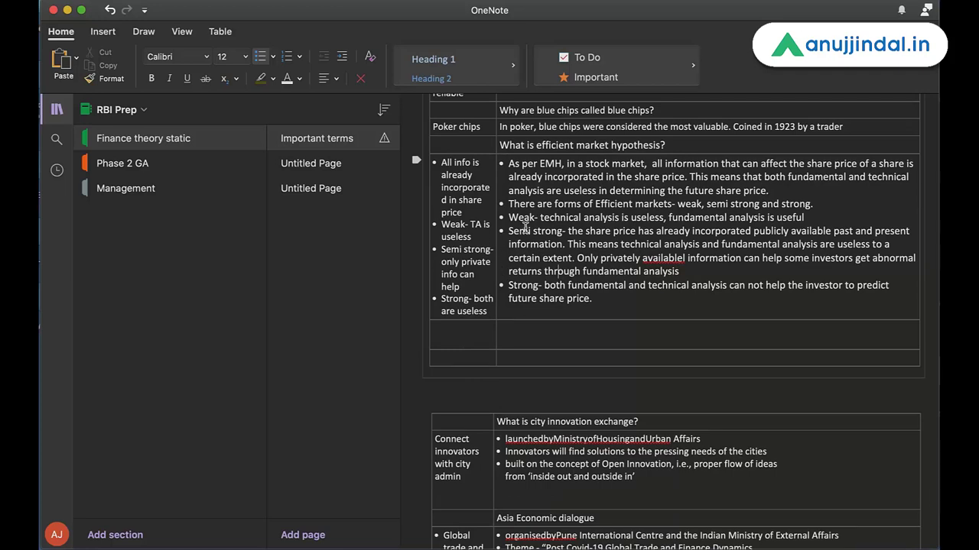
{"action": "scroll", "coordinate": [525, 227], "scroll_direction": "up", "scroll_amount": 3}
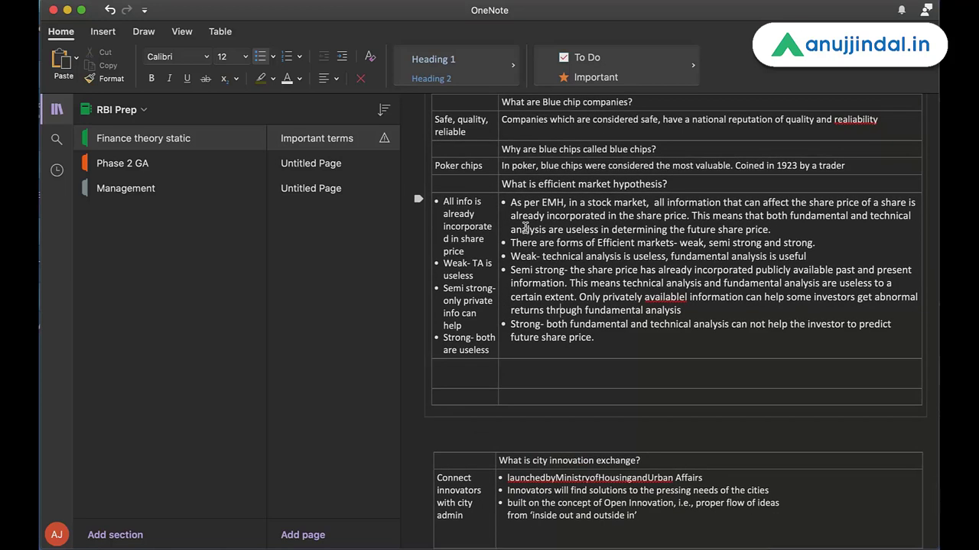
{"action": "scroll", "coordinate": [526, 226], "scroll_direction": "up", "scroll_amount": 3}
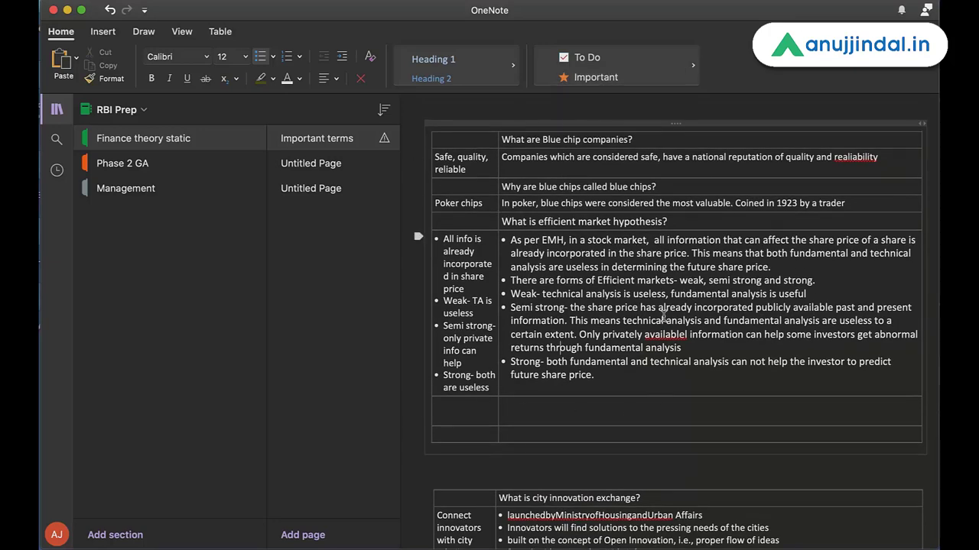
{"action": "scroll", "coordinate": [543, 277], "scroll_direction": "down", "scroll_amount": 2}
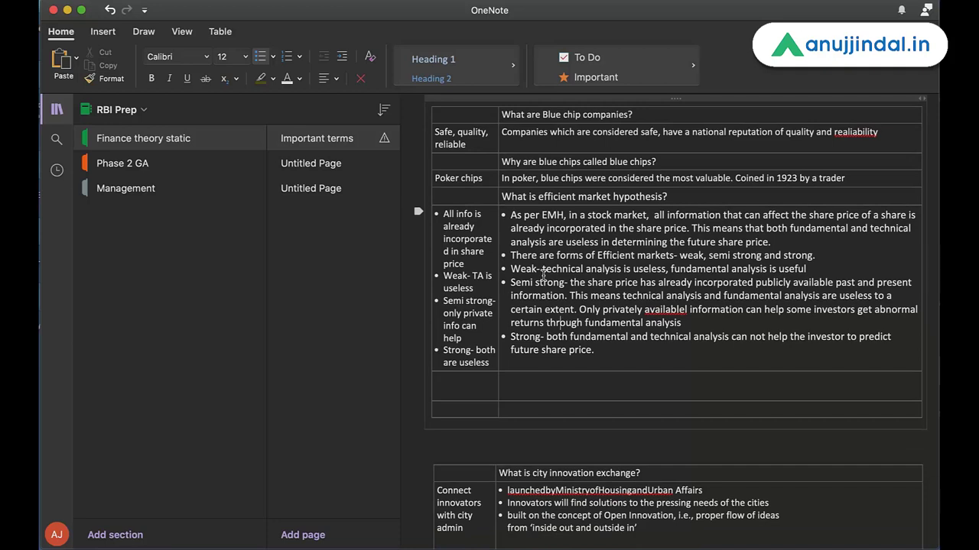
{"action": "scroll", "coordinate": [543, 274], "scroll_direction": "up", "scroll_amount": 2}
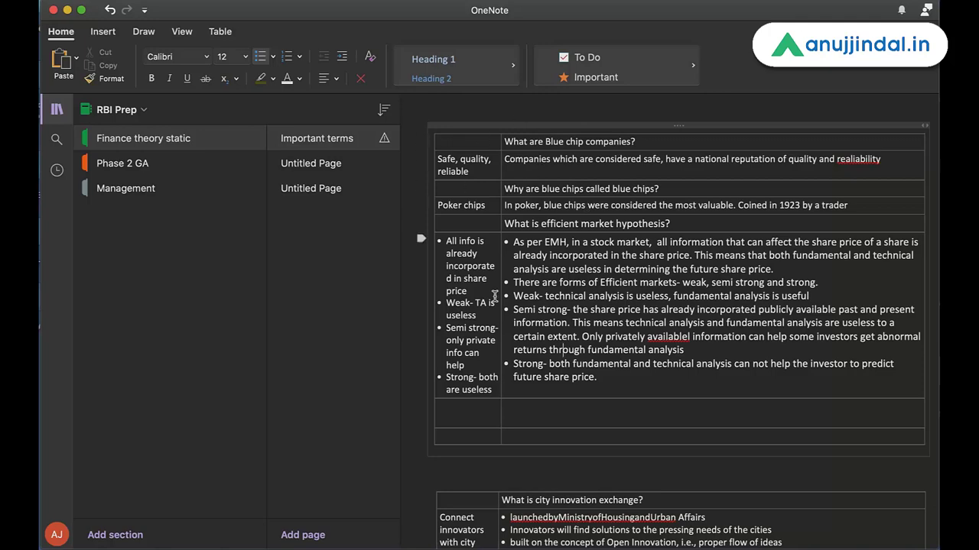
{"action": "scroll", "coordinate": [405, 264], "scroll_direction": "left", "scroll_amount": 1}
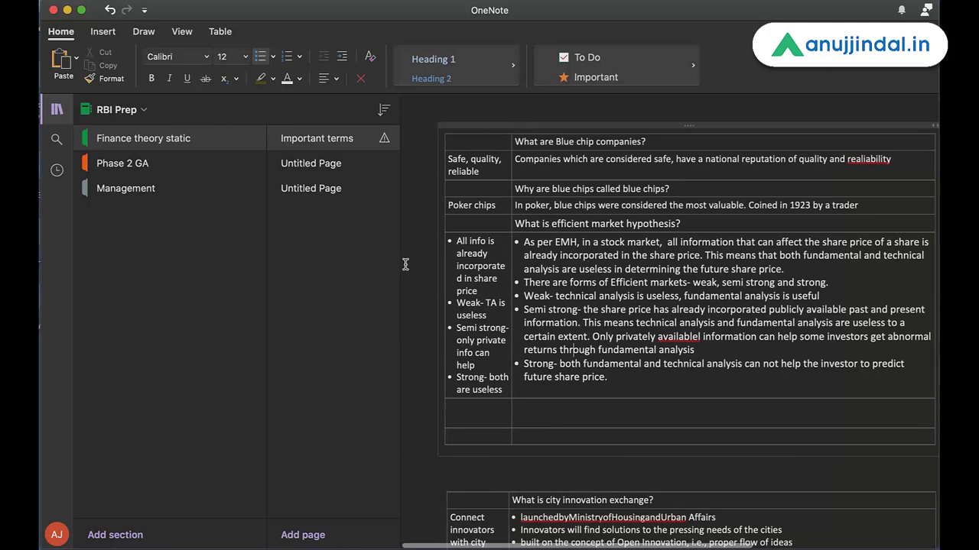
{"action": "scroll", "coordinate": [566, 409], "scroll_direction": "down", "scroll_amount": 1}
{"action": "scroll", "coordinate": [573, 409], "scroll_direction": "down", "scroll_amount": 1}
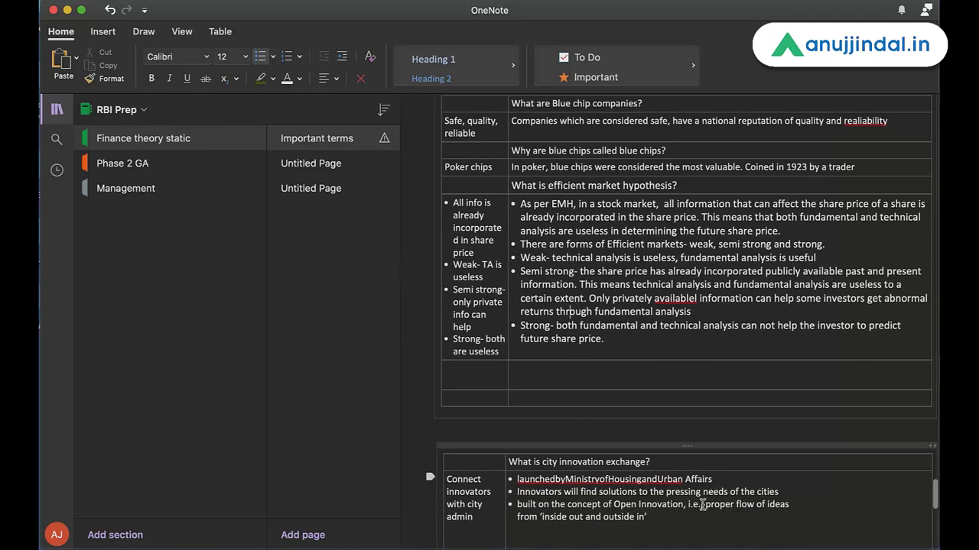
Step: Move the blue chip table sideways on the page until only its keyword column shows and the answers are hidden
{"action": "scroll", "coordinate": [702, 505], "scroll_direction": "up", "scroll_amount": 2}
{"action": "scroll", "coordinate": [679, 541], "scroll_direction": "right", "scroll_amount": 3}
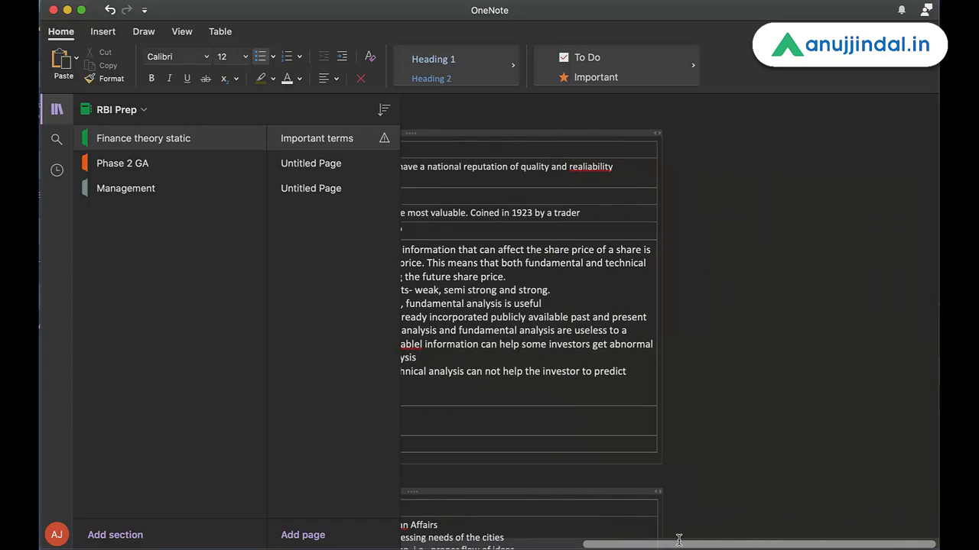
{"action": "scroll", "coordinate": [679, 540], "scroll_direction": "left", "scroll_amount": 3}
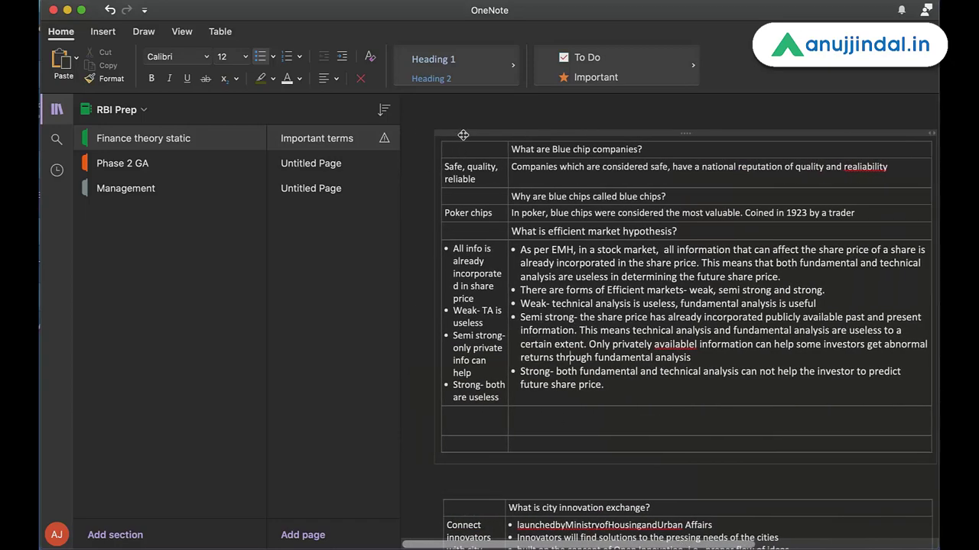
{"action": "left_click_drag", "start_coordinate": [486, 130], "coordinate": [891, 112]}
{"action": "left_click", "coordinate": [817, 174]}
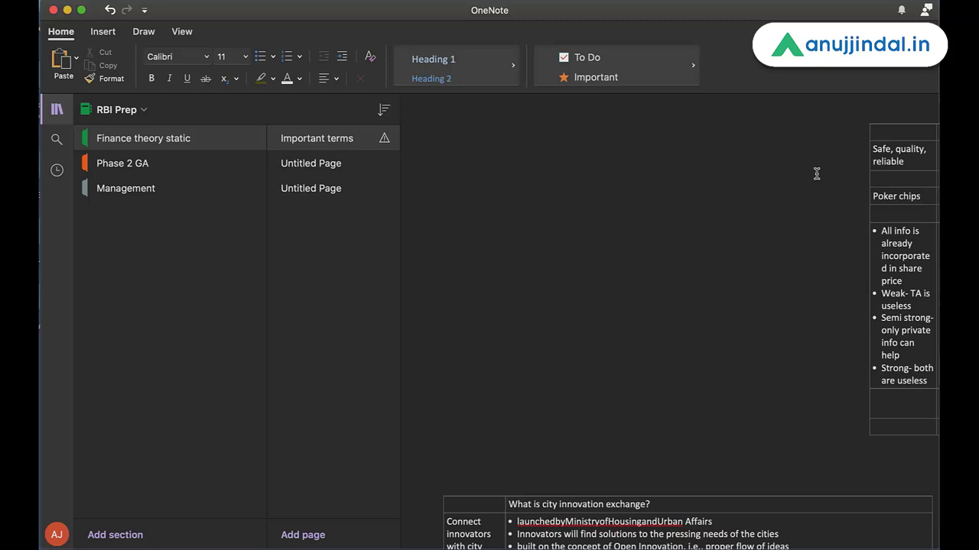
{"action": "scroll", "coordinate": [843, 172], "scroll_direction": "right", "scroll_amount": 5}
{"action": "scroll", "coordinate": [686, 206], "scroll_direction": "left", "scroll_amount": 5}
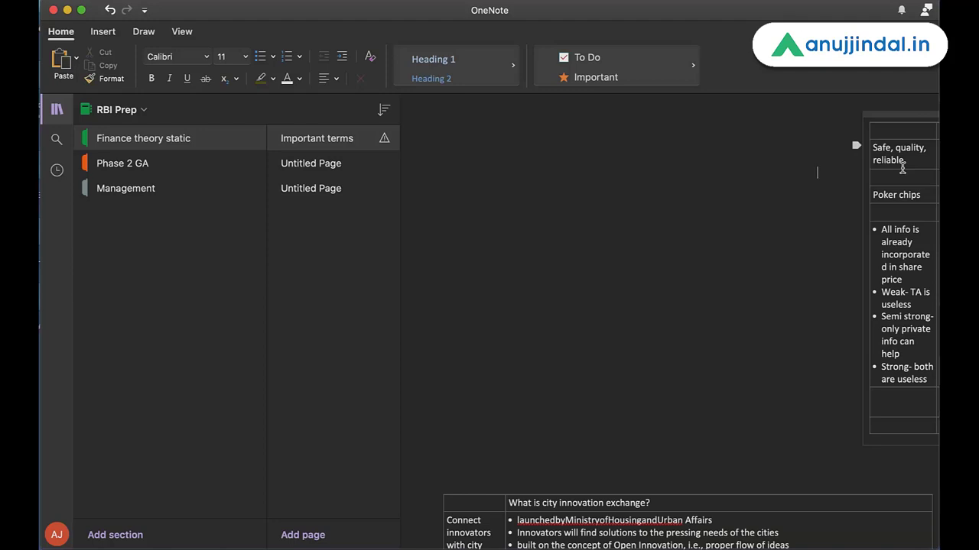
Step: Go through the "Poker chips" keyword and the first efficient market hypothesis keyword with the answer column hidden
{"action": "left_click_drag", "start_coordinate": [923, 195], "coordinate": [874, 196]}
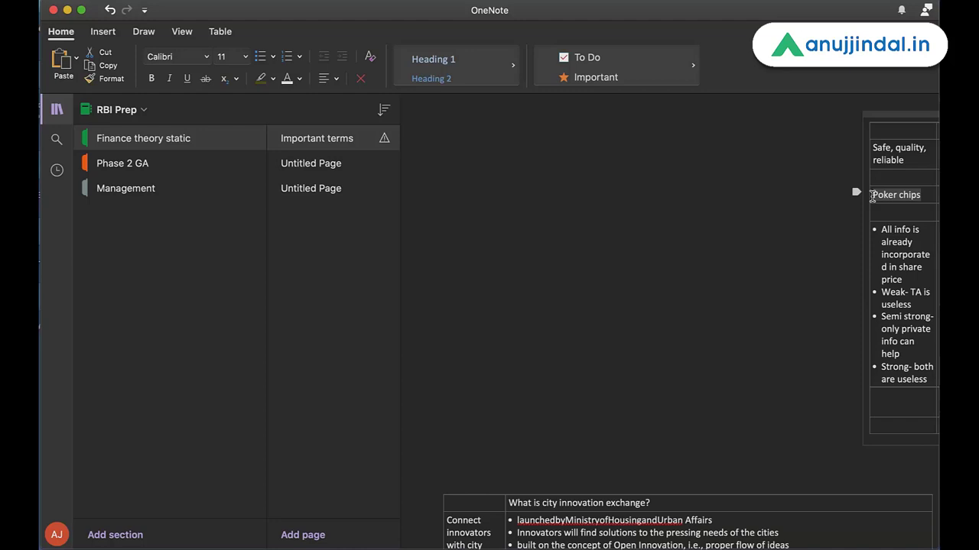
{"action": "scroll", "coordinate": [893, 277], "scroll_direction": "down", "scroll_amount": 1}
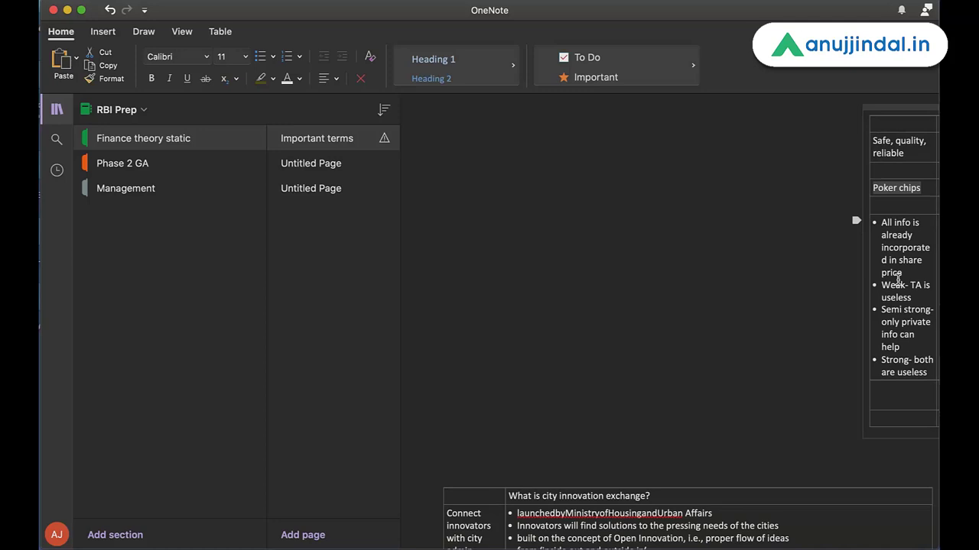
{"action": "left_click", "coordinate": [884, 222]}
{"action": "left_click_drag", "start_coordinate": [884, 222], "coordinate": [871, 269]}
{"action": "left_click", "coordinate": [907, 269]}
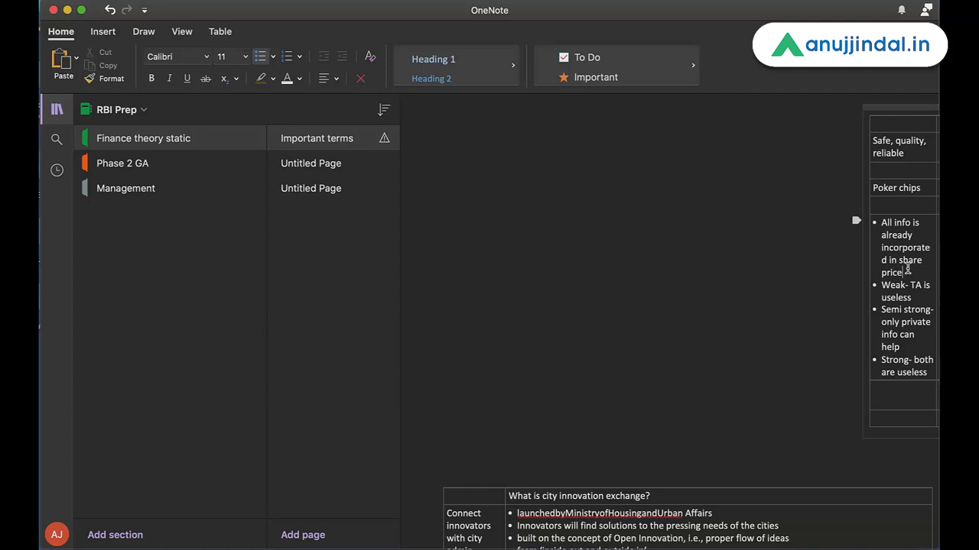
Step: Move the blue chip table back above the city innovation exchange table so both columns fit in view
{"action": "left_click", "coordinate": [824, 273]}
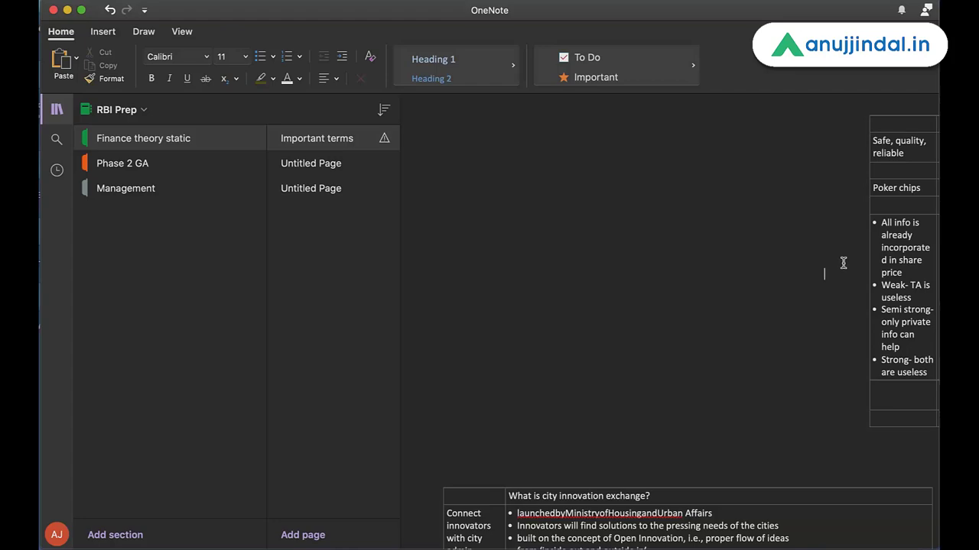
{"action": "scroll", "coordinate": [843, 265], "scroll_direction": "right", "scroll_amount": 4}
{"action": "left_click_drag", "start_coordinate": [804, 108], "coordinate": [459, 122]}
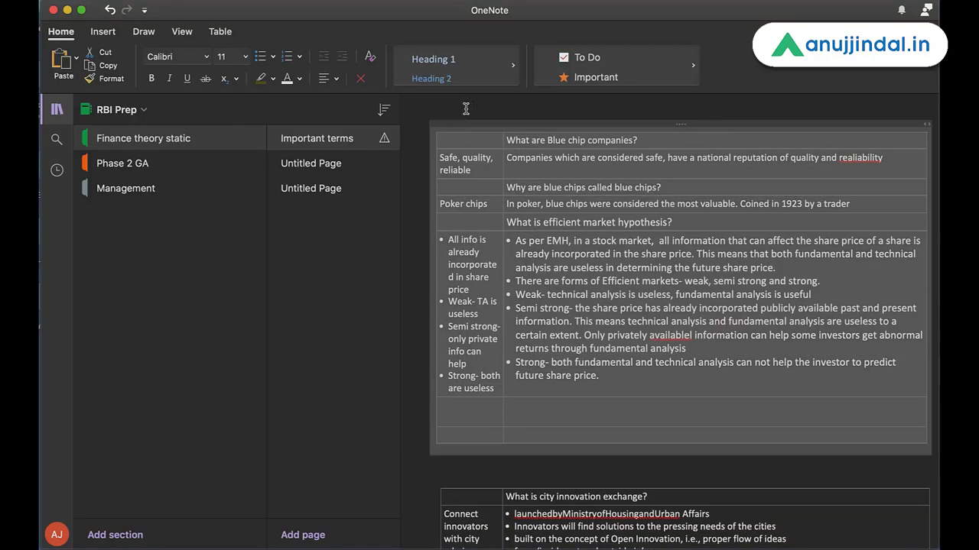
Step: Examine the city innovation exchange and Asia Economic dialogue table, and switch to the source PDF behind its notes
{"action": "scroll", "coordinate": [488, 354], "scroll_direction": "down", "scroll_amount": 4}
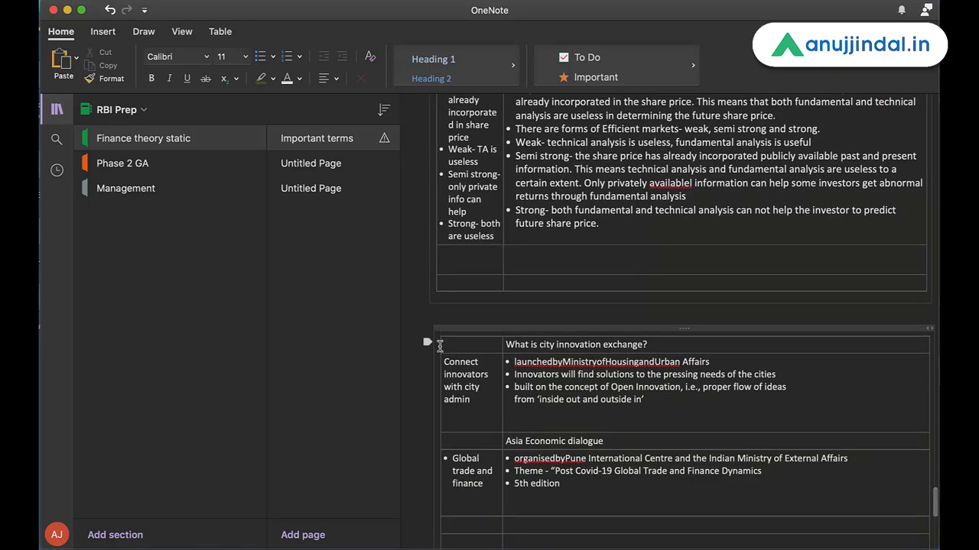
{"action": "scroll", "coordinate": [421, 311], "scroll_direction": "down", "scroll_amount": 4}
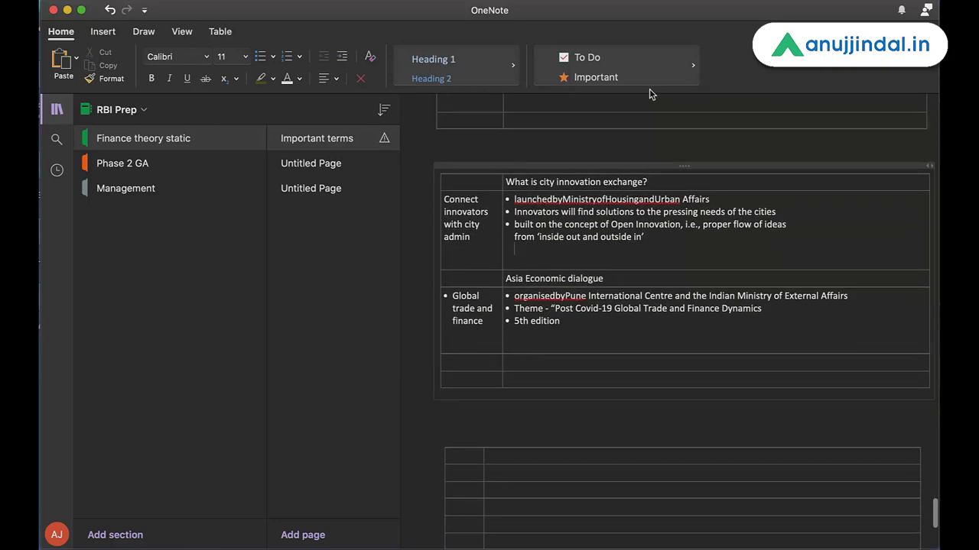
{"action": "left_click", "coordinate": [674, 11]}
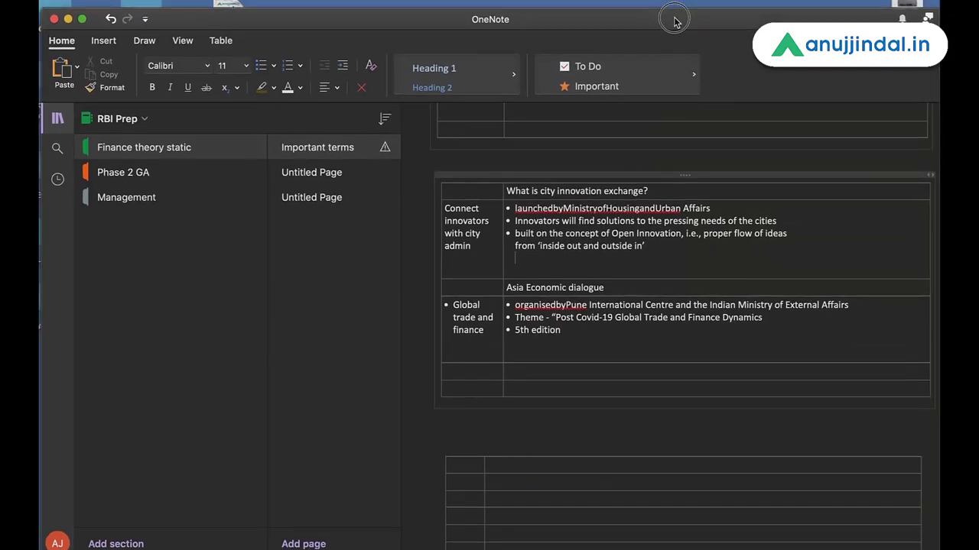
{"action": "left_click_drag", "start_coordinate": [674, 12], "coordinate": [716, 13]}
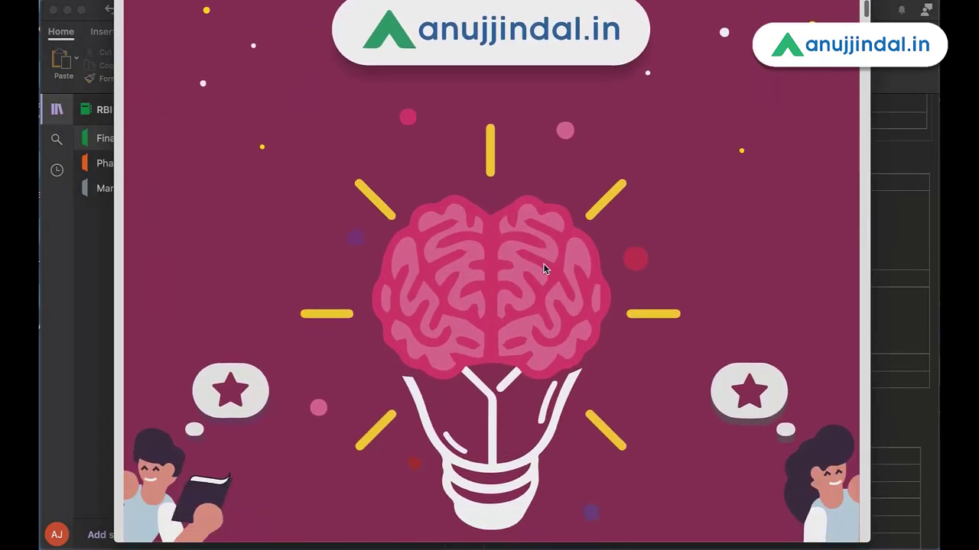
Step: Find the City Innovation Exchange and Asia Economic Dialogue entries in the source PDF, read them, and return to the OneNote table
{"action": "scroll", "coordinate": [543, 268], "scroll_direction": "down", "scroll_amount": 20}
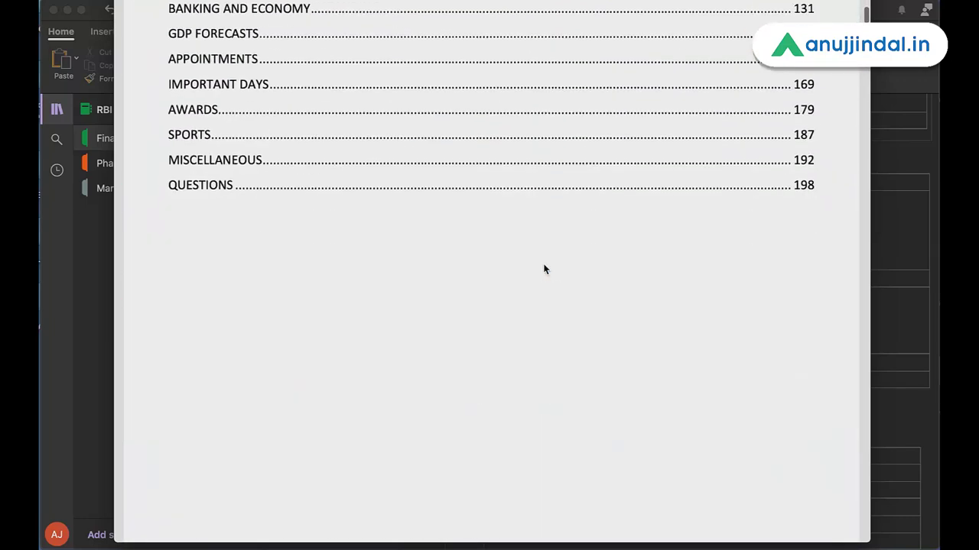
{"action": "scroll", "coordinate": [544, 268], "scroll_direction": "up", "scroll_amount": 3}
{"action": "scroll", "coordinate": [543, 268], "scroll_direction": "down", "scroll_amount": 15}
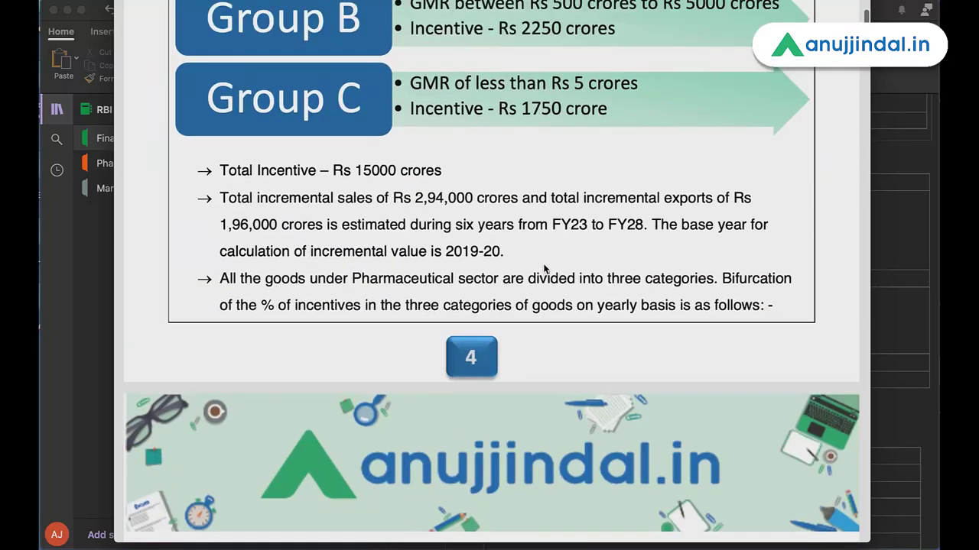
{"action": "scroll", "coordinate": [544, 268], "scroll_direction": "up", "scroll_amount": 5}
{"action": "scroll", "coordinate": [544, 268], "scroll_direction": "down", "scroll_amount": 12}
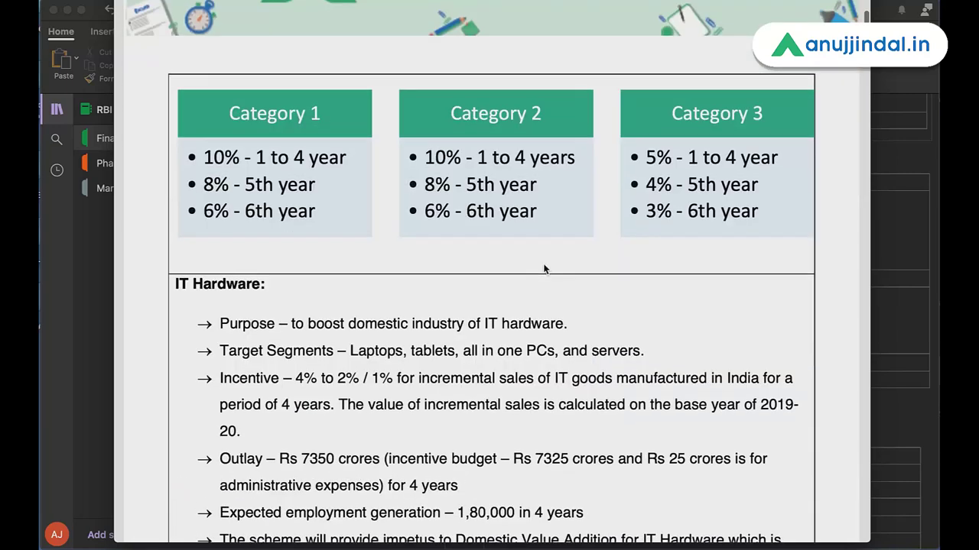
{"action": "scroll", "coordinate": [544, 269], "scroll_direction": "down", "scroll_amount": 15}
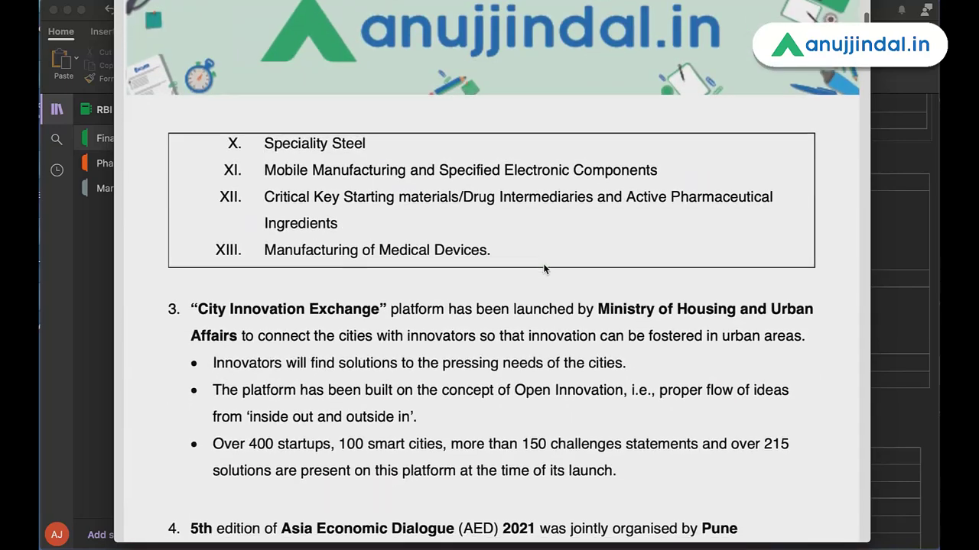
{"action": "scroll", "coordinate": [545, 270], "scroll_direction": "down", "scroll_amount": 3}
{"action": "scroll", "coordinate": [347, 208], "scroll_direction": "down", "scroll_amount": 2}
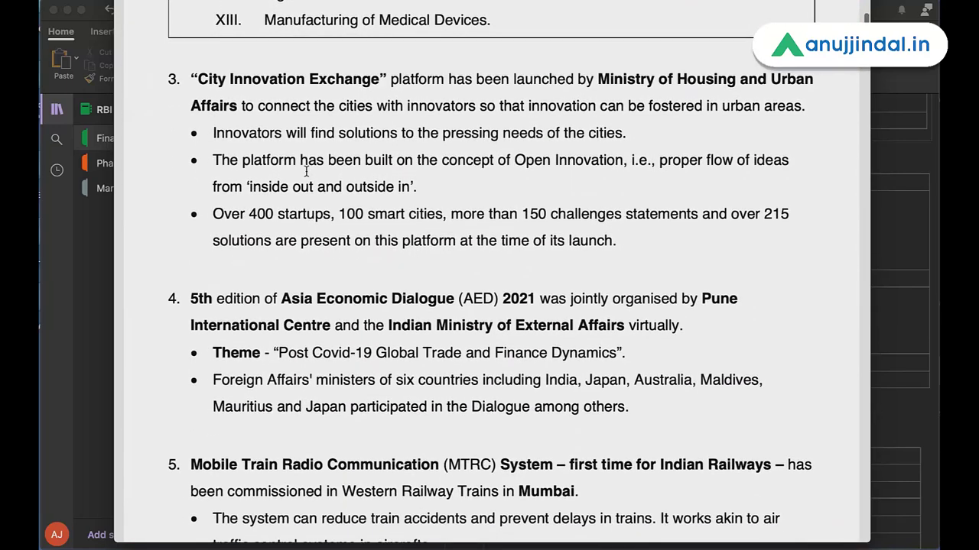
{"action": "scroll", "coordinate": [306, 170], "scroll_direction": "down", "scroll_amount": 1}
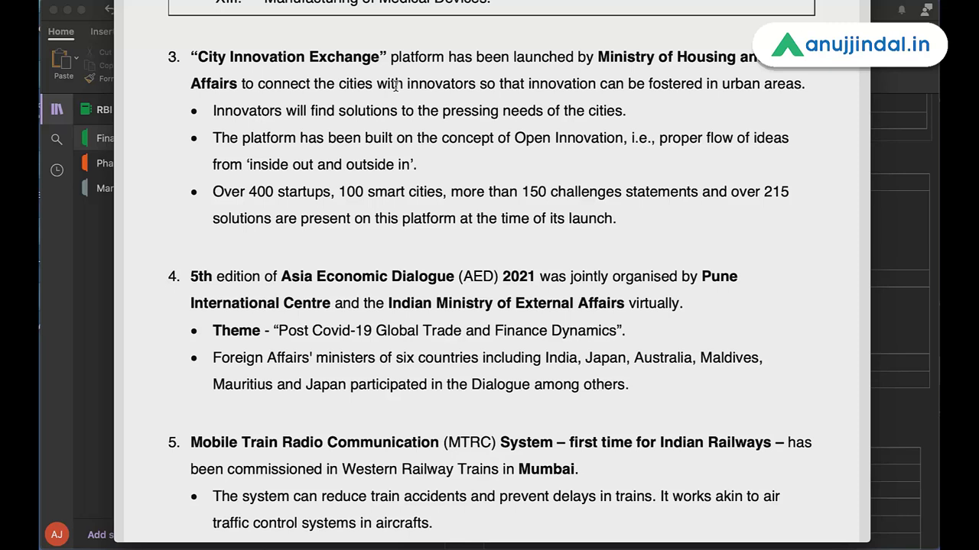
{"action": "left_click", "coordinate": [880, 8]}
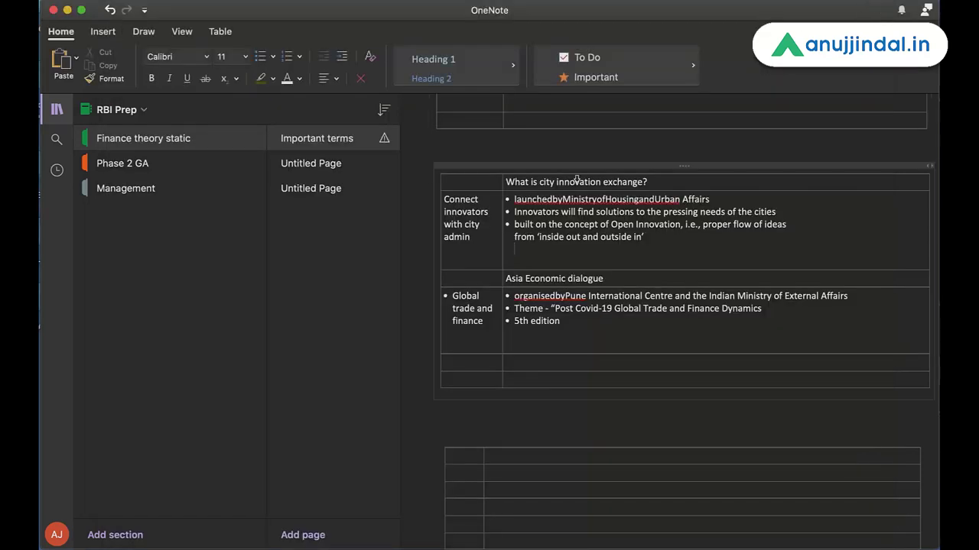
Step: Review the city innovation exchange question, its "Connect innovators with city admin" keyword and its answer bullets in the table
{"action": "left_click_drag", "start_coordinate": [654, 182], "coordinate": [502, 182]}
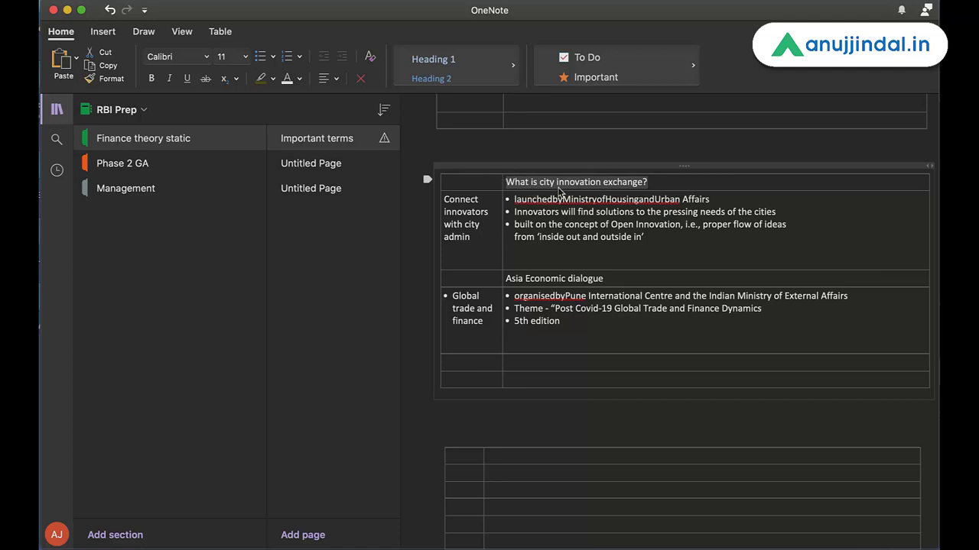
{"action": "left_click", "coordinate": [478, 214]}
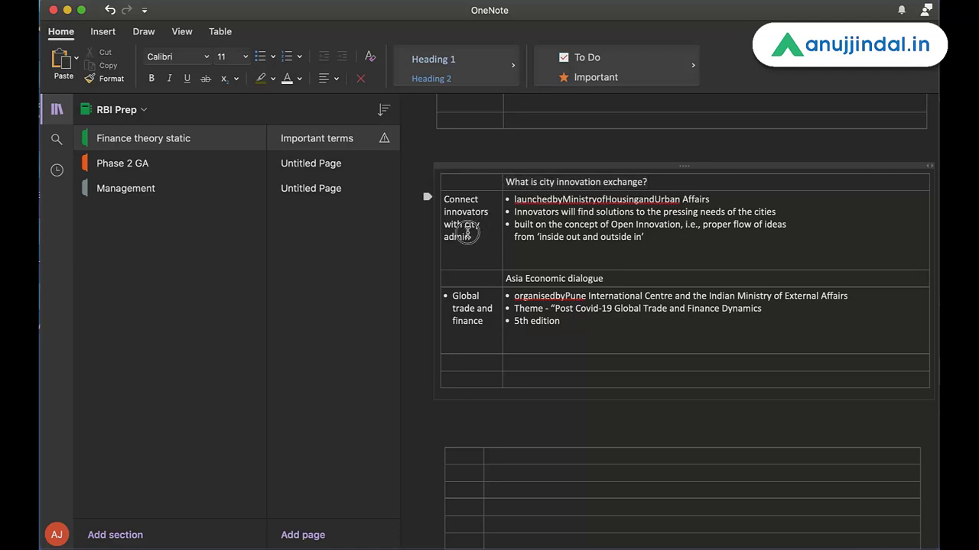
{"action": "left_click_drag", "start_coordinate": [469, 238], "coordinate": [445, 201]}
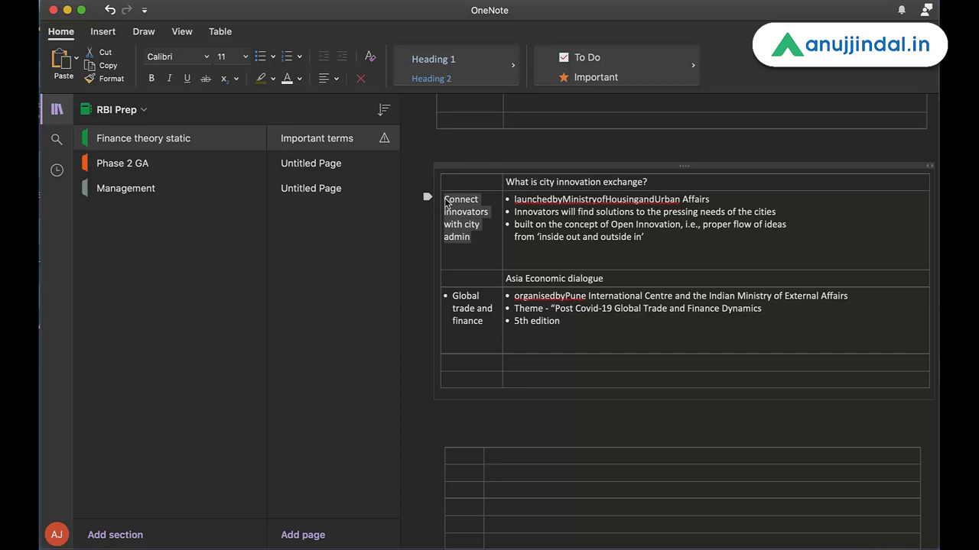
{"action": "left_click", "coordinate": [413, 188]}
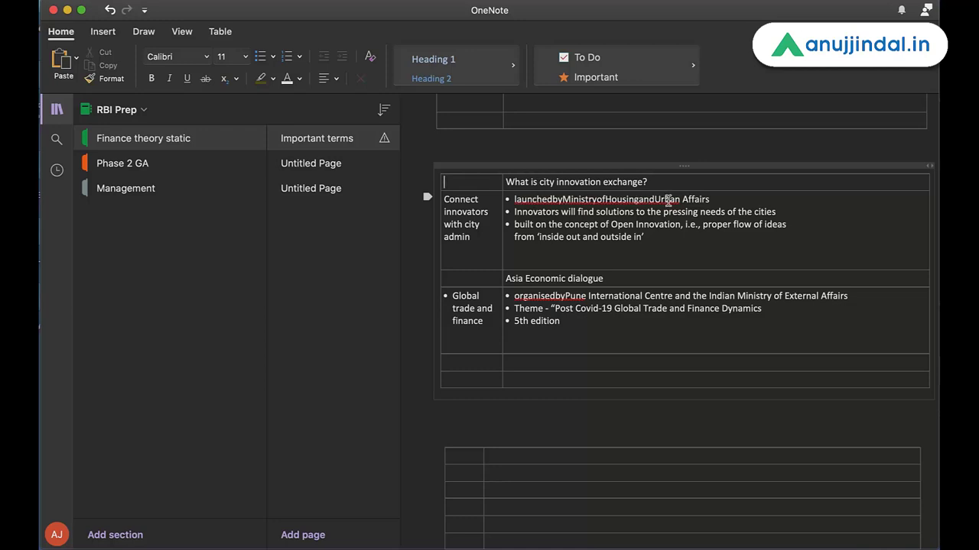
{"action": "left_click_drag", "start_coordinate": [709, 199], "coordinate": [514, 199]}
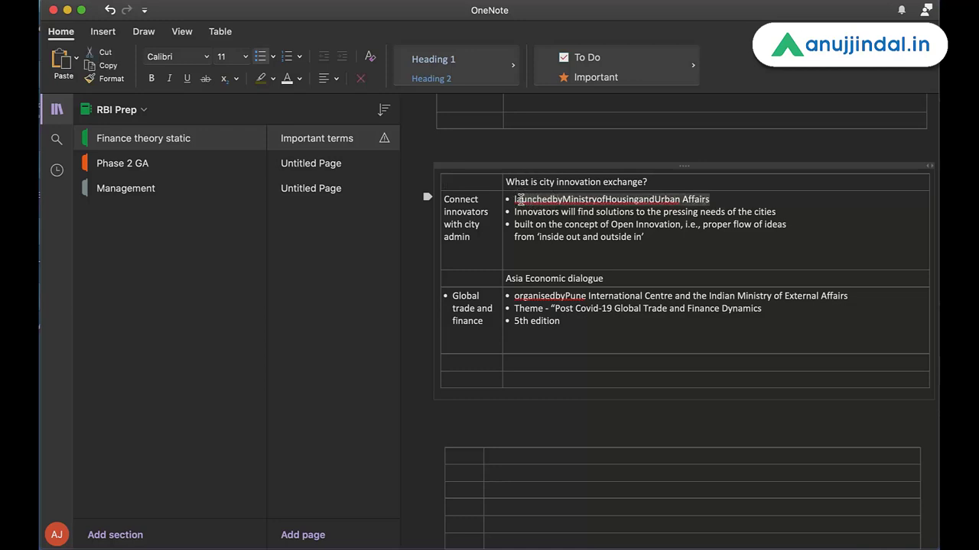
{"action": "double_click", "coordinate": [541, 214]}
{"action": "left_click", "coordinate": [570, 214]}
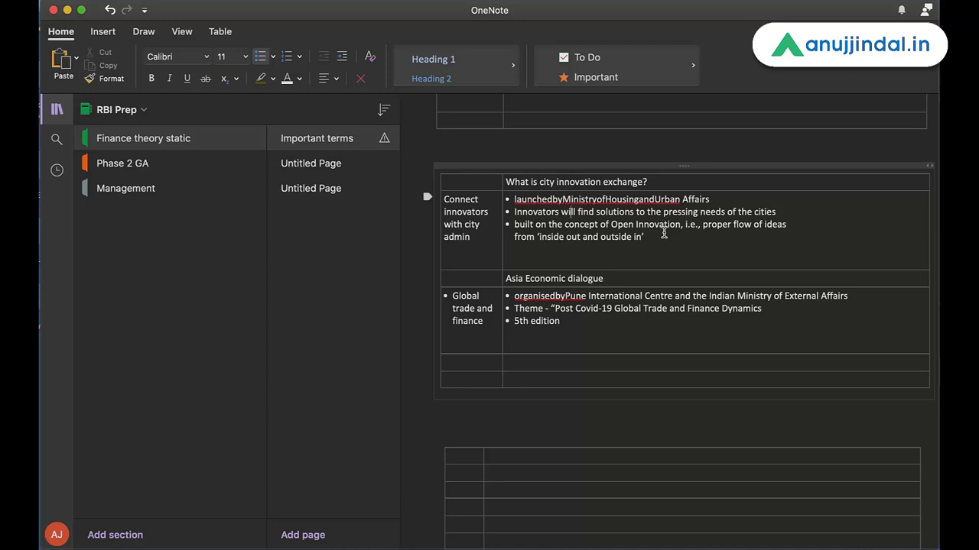
{"action": "left_click_drag", "start_coordinate": [471, 239], "coordinate": [443, 203]}
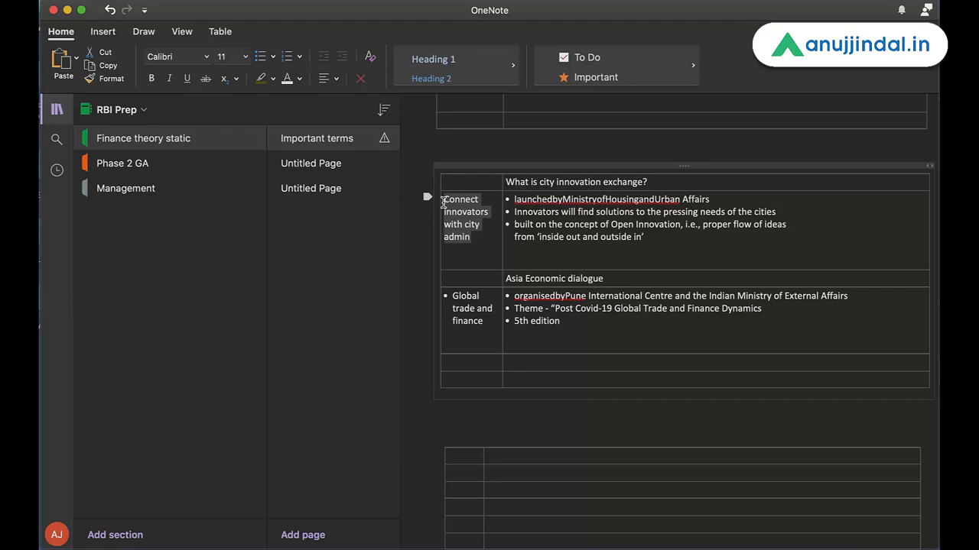
{"action": "left_click", "coordinate": [579, 279]}
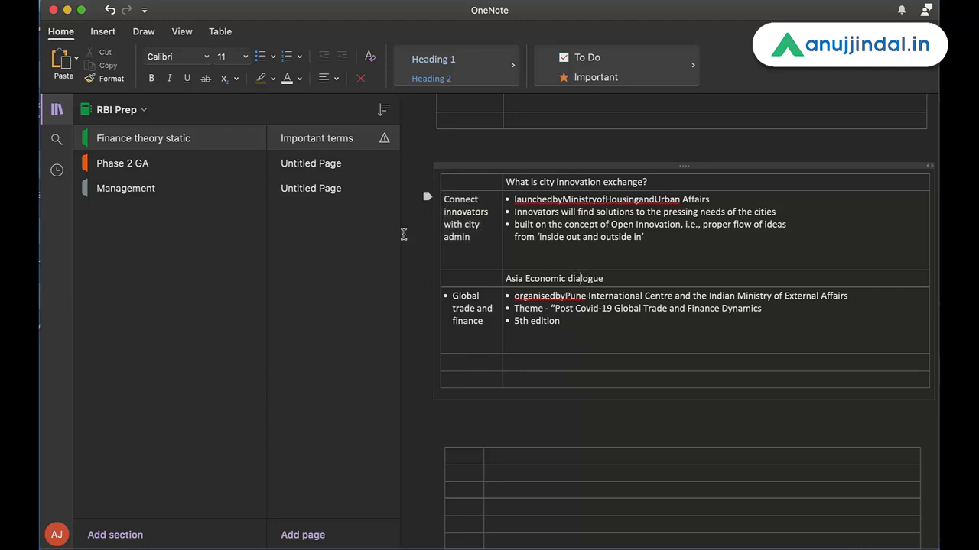
Step: Switch to the source PDF, read the Asia Economic Dialogue entry, and return to the OneNote table
{"action": "left_click", "coordinate": [413, 234]}
{"action": "key", "text": "super+Tab"}
{"action": "scroll", "coordinate": [383, 295], "scroll_direction": "down", "scroll_amount": 5}
{"action": "scroll", "coordinate": [382, 293], "scroll_direction": "down", "scroll_amount": 1}
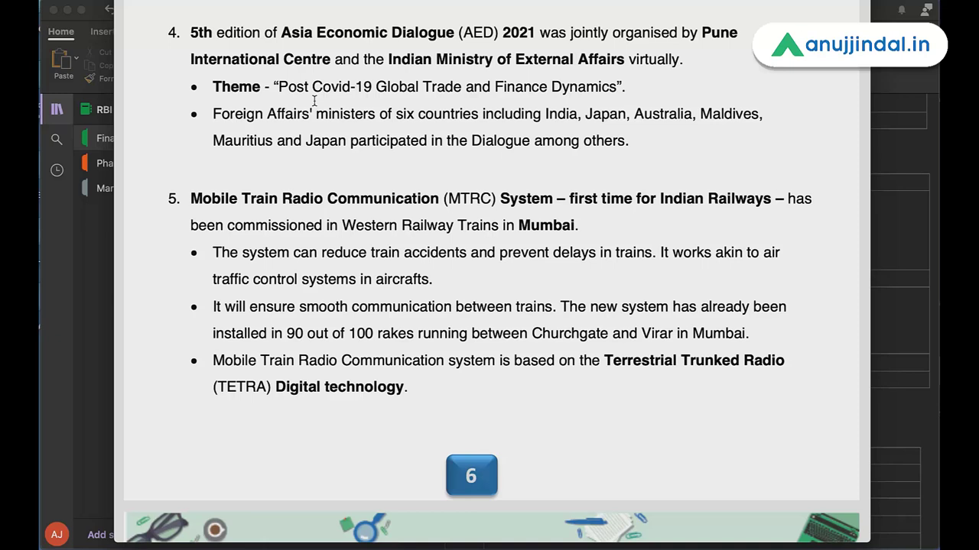
{"action": "key", "text": "super+Tab"}
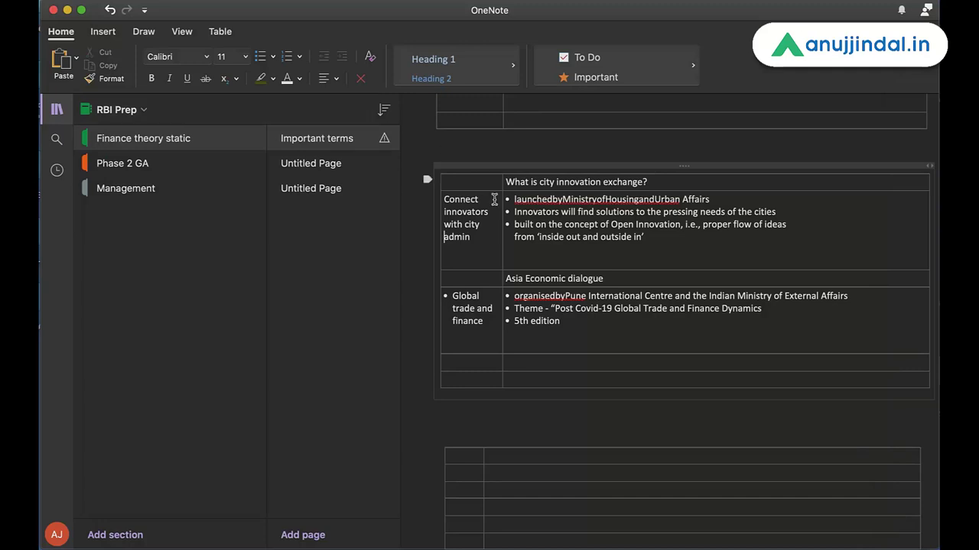
Step: Review the Asia Economic dialogue row, comparing its "Global trade and finance" keyword with the answer bullets
{"action": "scroll", "coordinate": [420, 304], "scroll_direction": "down", "scroll_amount": 3}
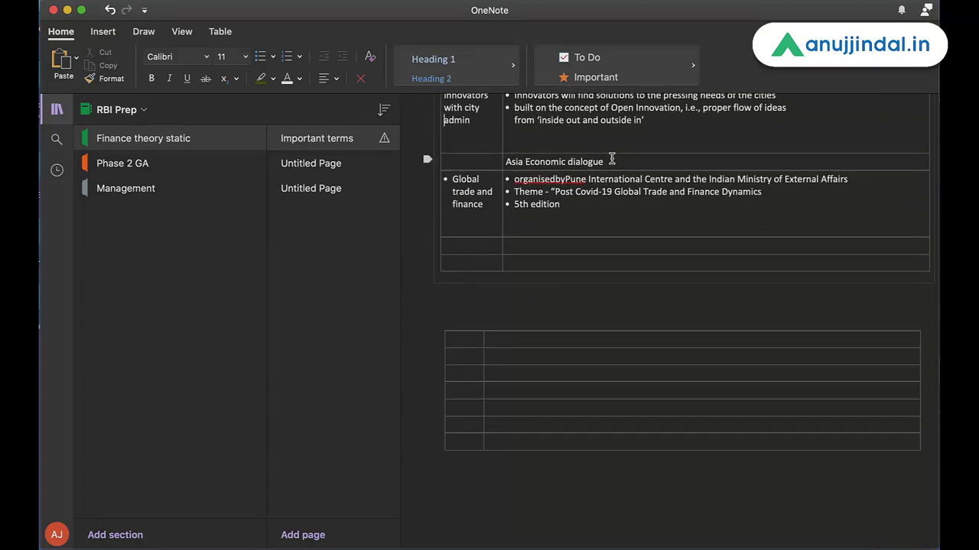
{"action": "left_click_drag", "start_coordinate": [489, 205], "coordinate": [455, 183]}
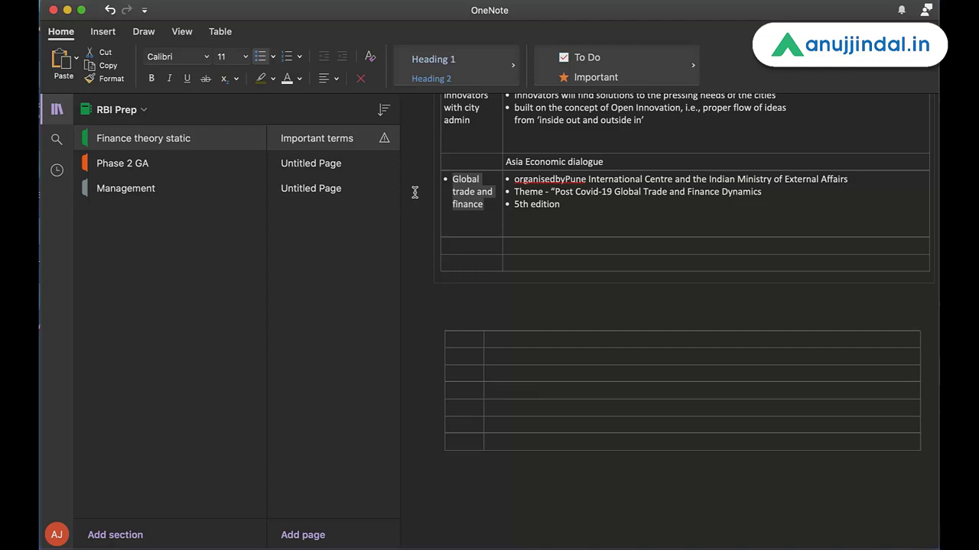
{"action": "left_click", "coordinate": [547, 198]}
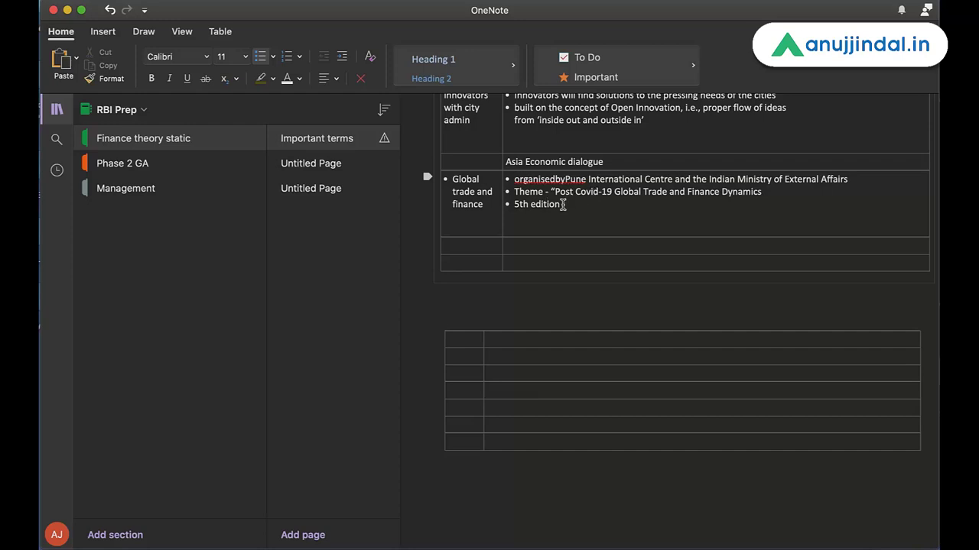
Step: Shift the city innovation exchange table sideways until only its keyword column stays in view and the answers are hidden
{"action": "scroll", "coordinate": [539, 220], "scroll_direction": "up", "scroll_amount": 4}
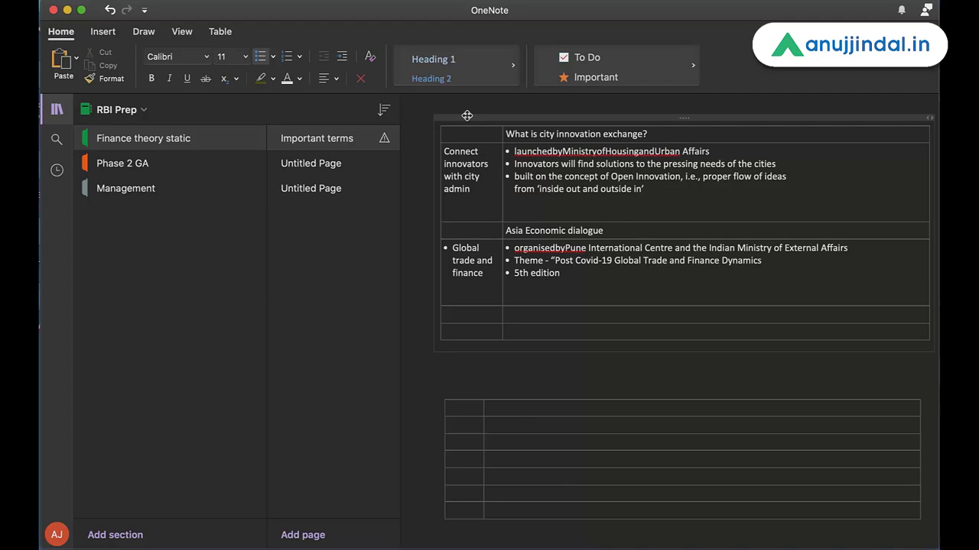
{"action": "left_click_drag", "start_coordinate": [467, 115], "coordinate": [898, 133]}
{"action": "left_click", "coordinate": [844, 170]}
{"action": "scroll", "coordinate": [844, 170], "scroll_direction": "right", "scroll_amount": 1}
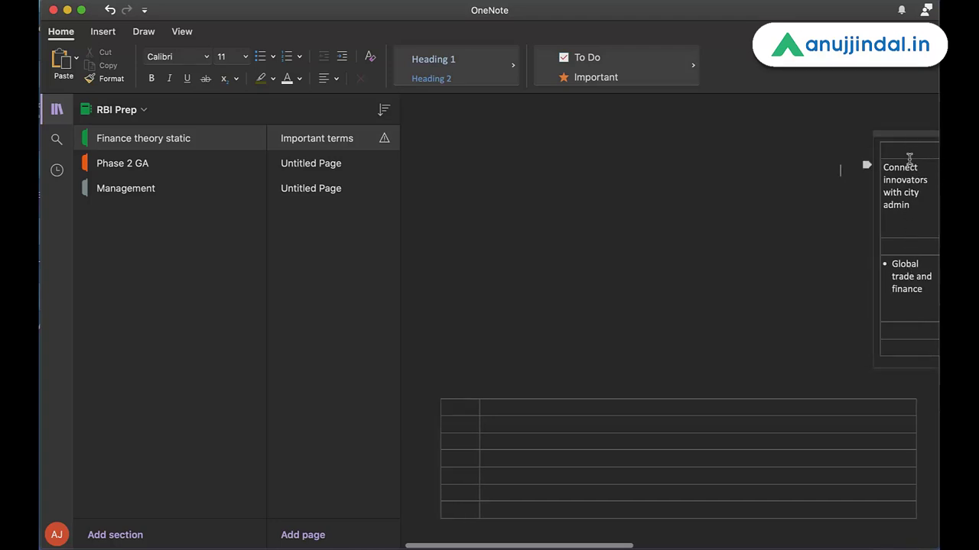
Step: Make the "Connect innovators with city admin" keyword a bullet, and move the table back so both columns fit in view
{"action": "left_click", "coordinate": [885, 169]}
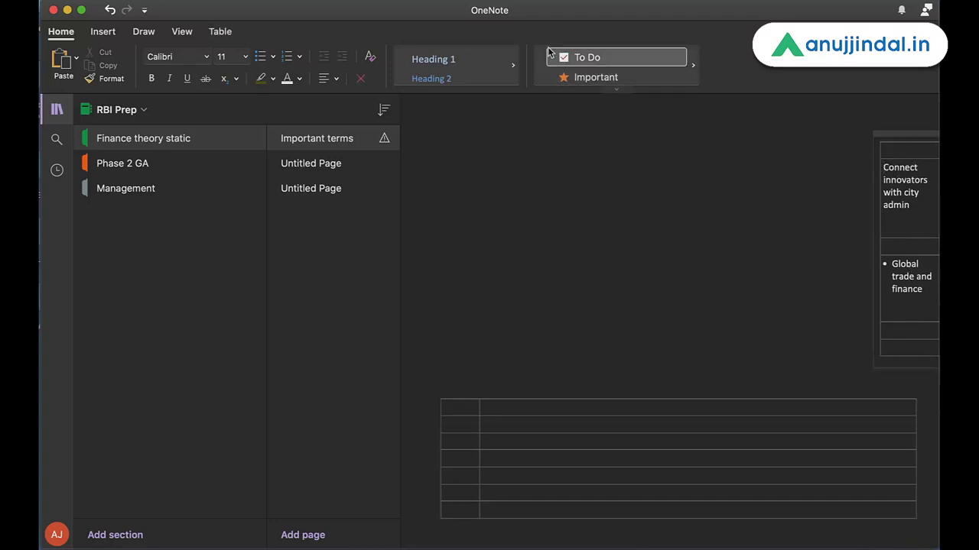
{"action": "left_click", "coordinate": [260, 56]}
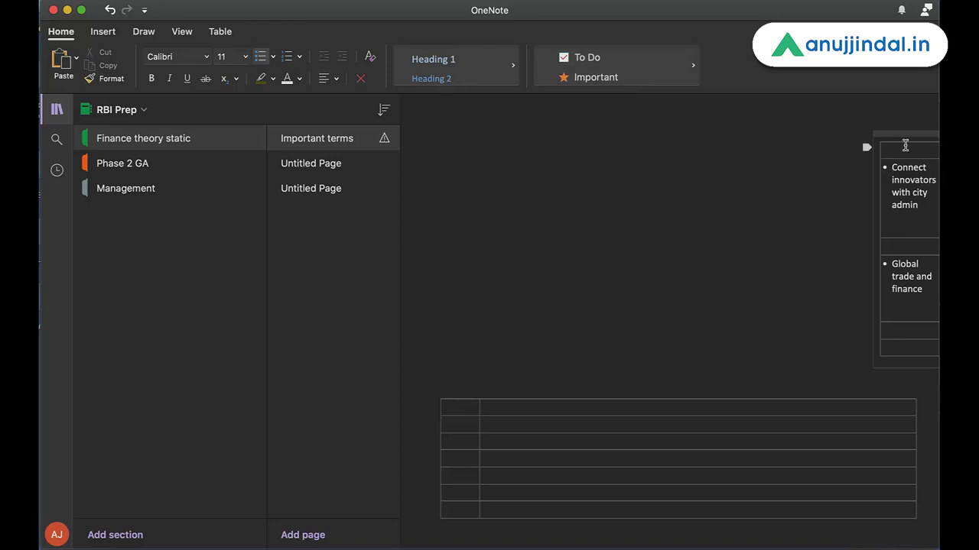
{"action": "left_click_drag", "start_coordinate": [911, 133], "coordinate": [476, 126]}
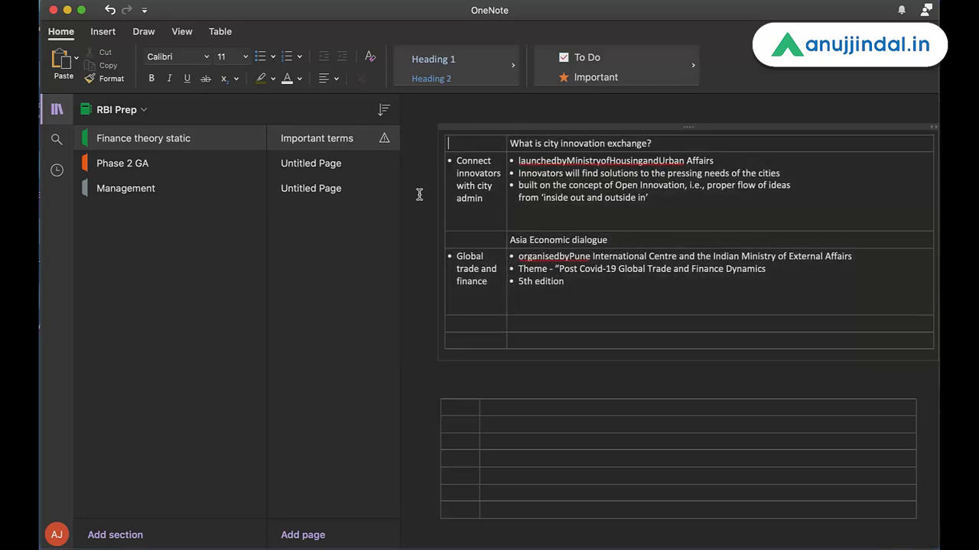
{"action": "scroll", "coordinate": [419, 191], "scroll_direction": "up", "scroll_amount": 4}
{"action": "scroll", "coordinate": [484, 268], "scroll_direction": "down", "scroll_amount": 1}
{"action": "left_click", "coordinate": [481, 254]}
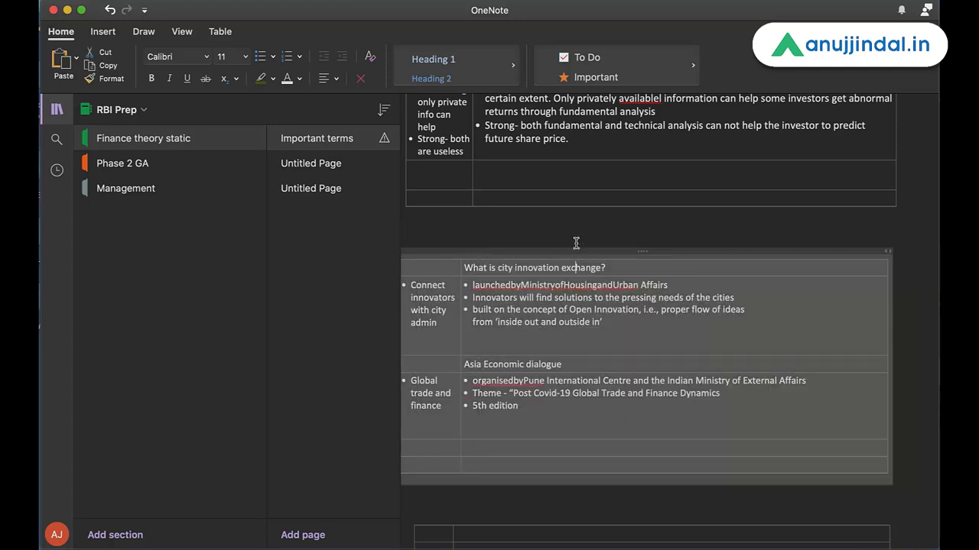
{"action": "scroll", "coordinate": [578, 234], "scroll_direction": "left", "scroll_amount": 2}
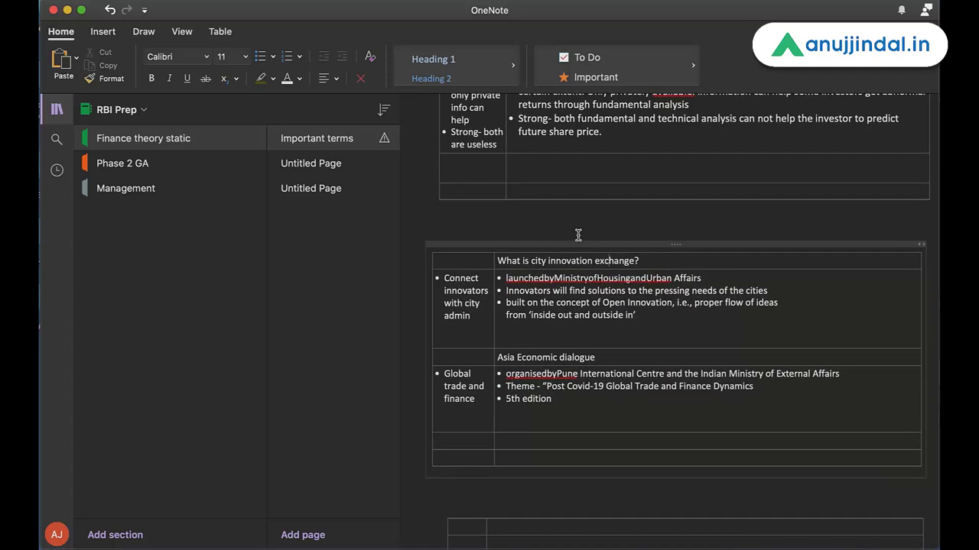